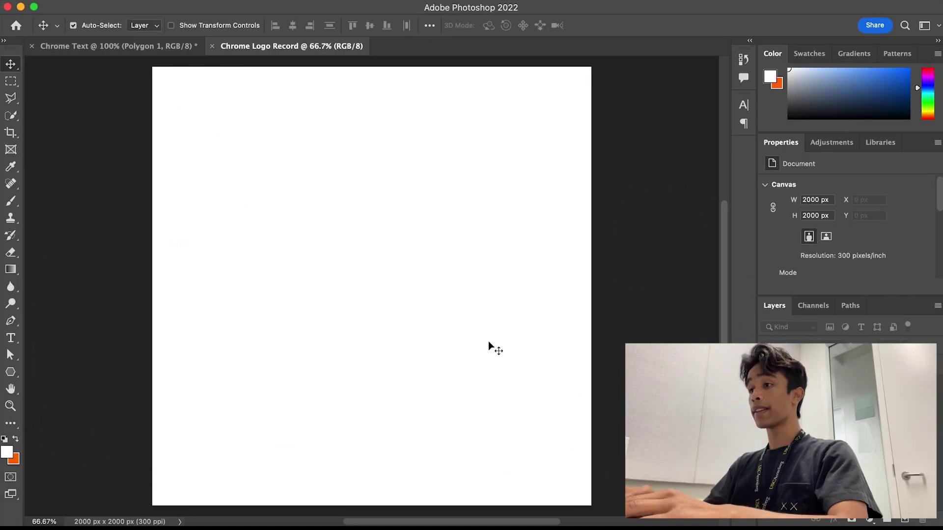
Step: Place EP logo black.png on the canvas across nearly its full width and hide the white Background layer
left_click(46, 525)
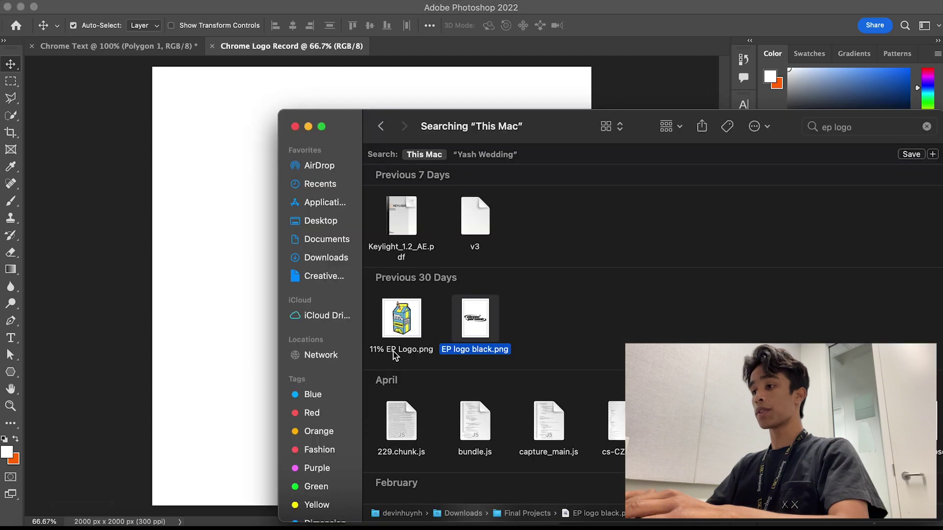
left_click_drag(470, 324, 171, 291)
left_click_drag(518, 283, 591, 286)
key("Return")
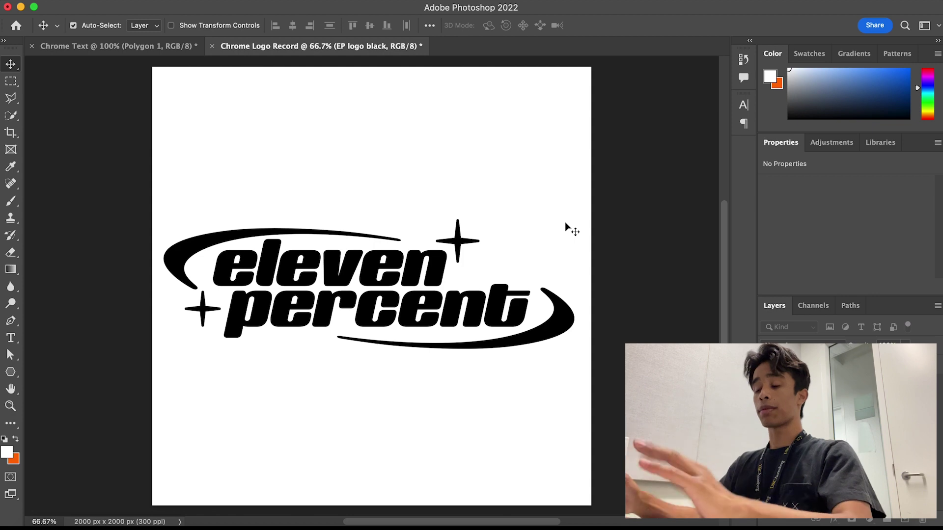
key("Delete")
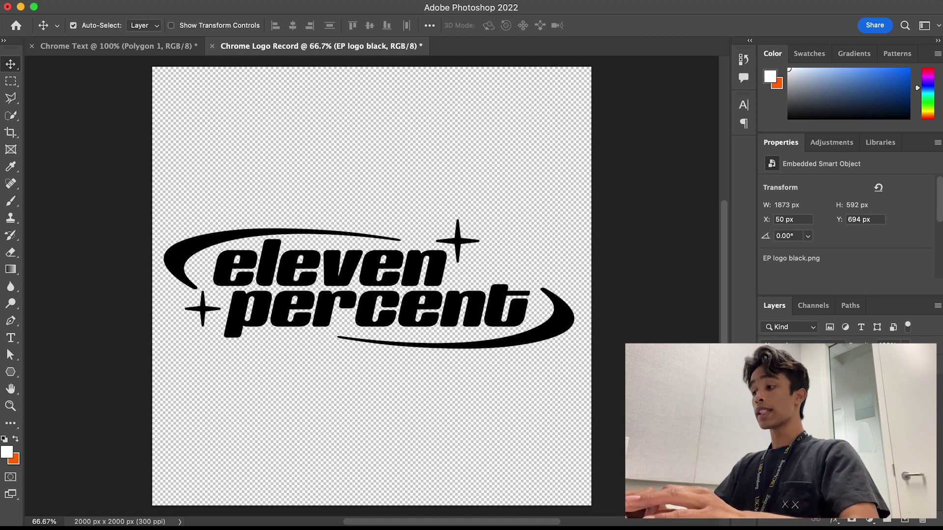
Step: Add a Bevel & Emboss effect to the EP logo black layer
double_click(904, 378)
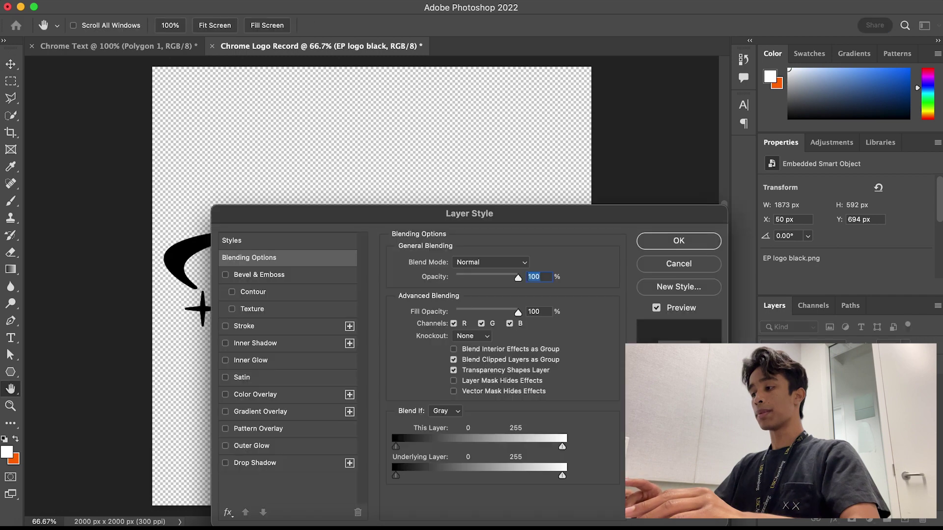
left_click_drag(602, 220, 677, 180)
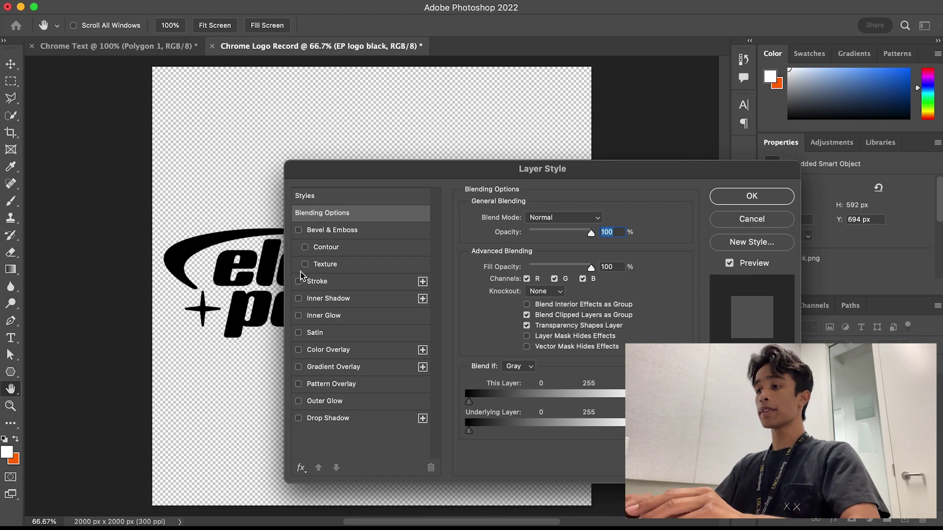
left_click(299, 231)
left_click(329, 233)
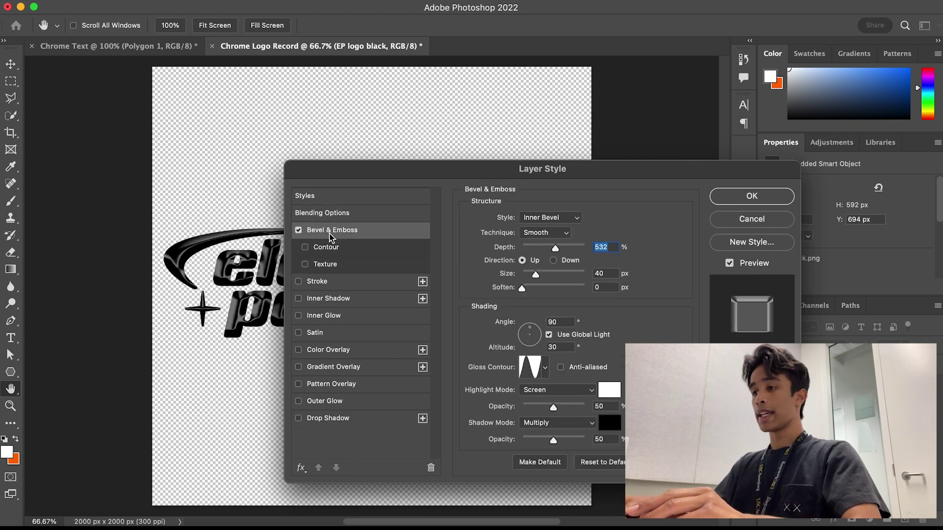
Step: Set the bevel's gloss contour to the straight diagonal preset, its depth to 469% and its size to 57 px
left_click_drag(328, 172, 287, 158)
left_click(506, 355)
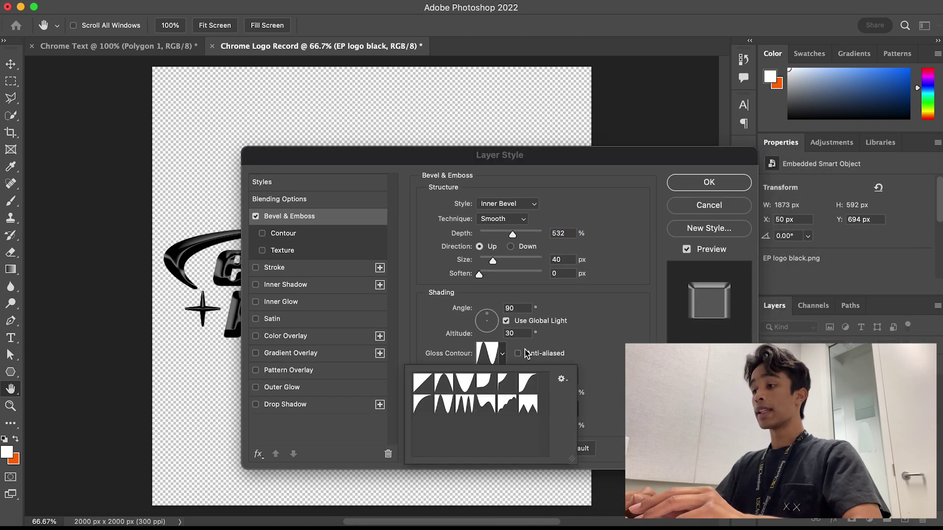
left_click(422, 385)
left_click_drag(368, 158, 563, 130)
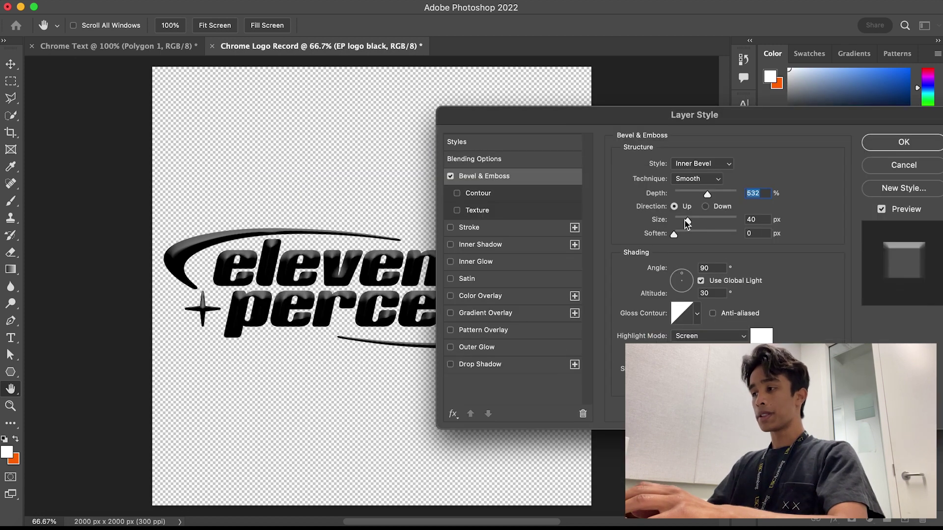
mouse_move(685, 222)
left_mouse_down()
mouse_move(708, 195)
mouse_move(682, 192)
mouse_move(703, 198)
left_mouse_up()
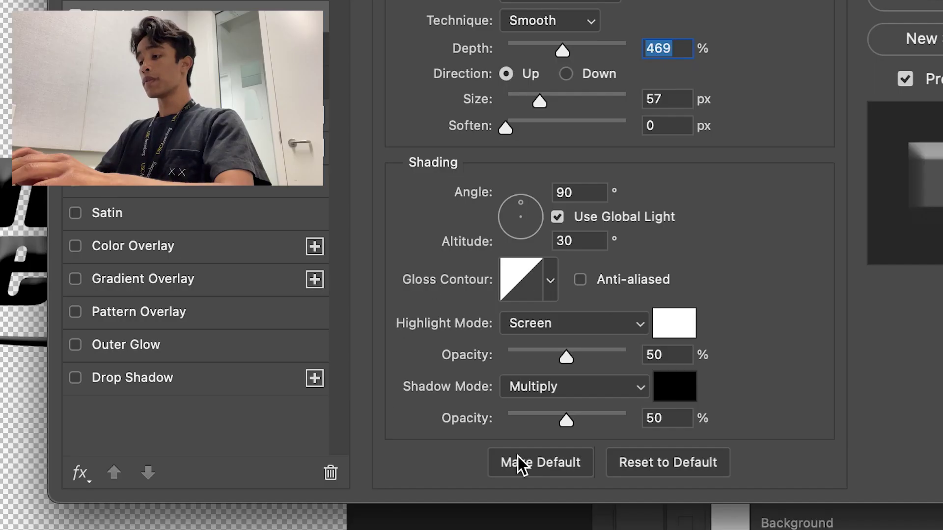
Step: Compare several gloss contour presets for the bevel and settle on the single Ring contour
left_click(552, 279)
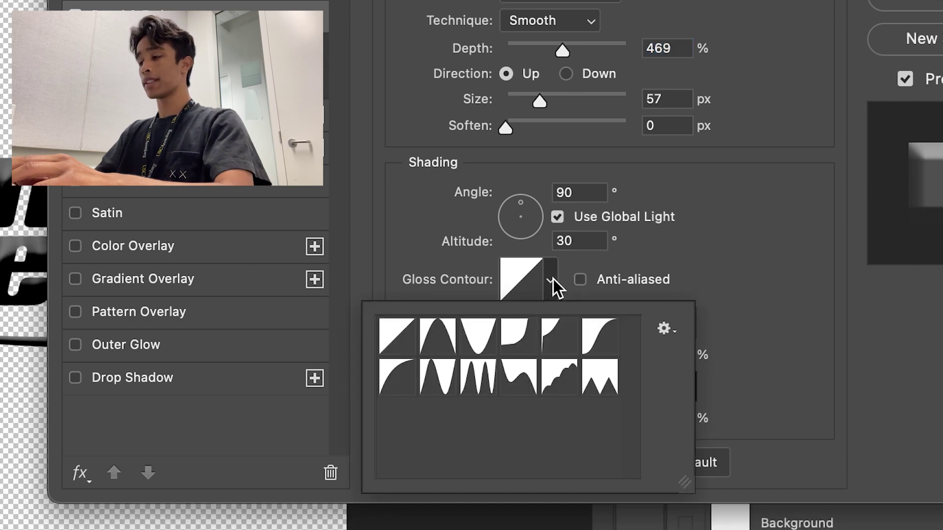
left_click(480, 378)
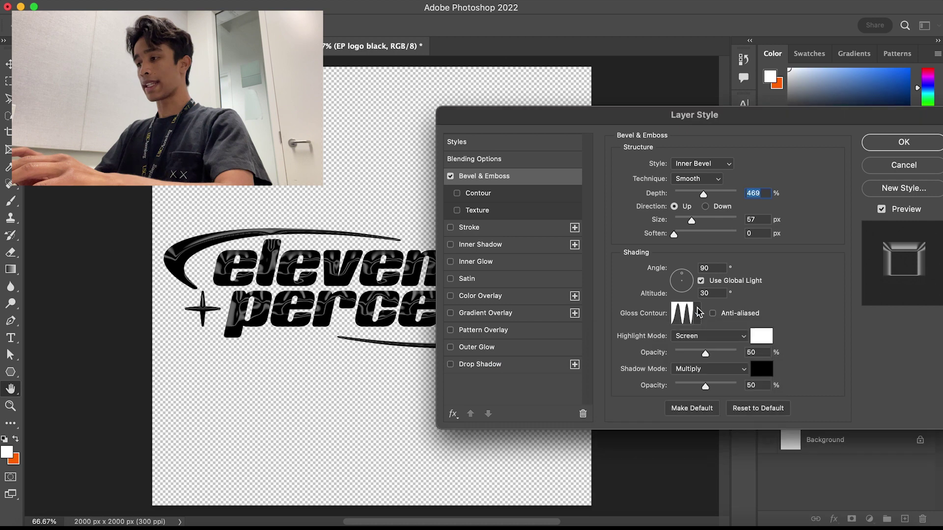
left_click(637, 373)
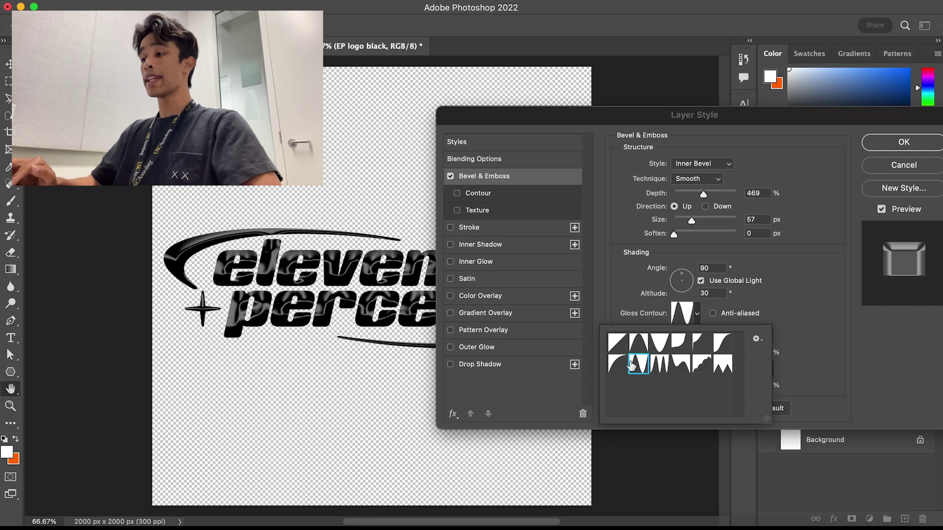
left_click(659, 344)
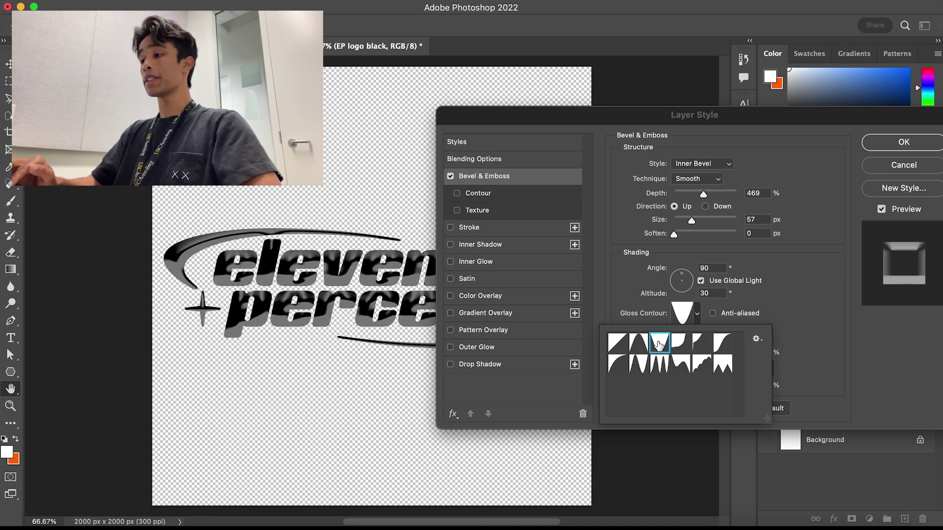
left_click(632, 365)
left_click(616, 366)
left_click(632, 365)
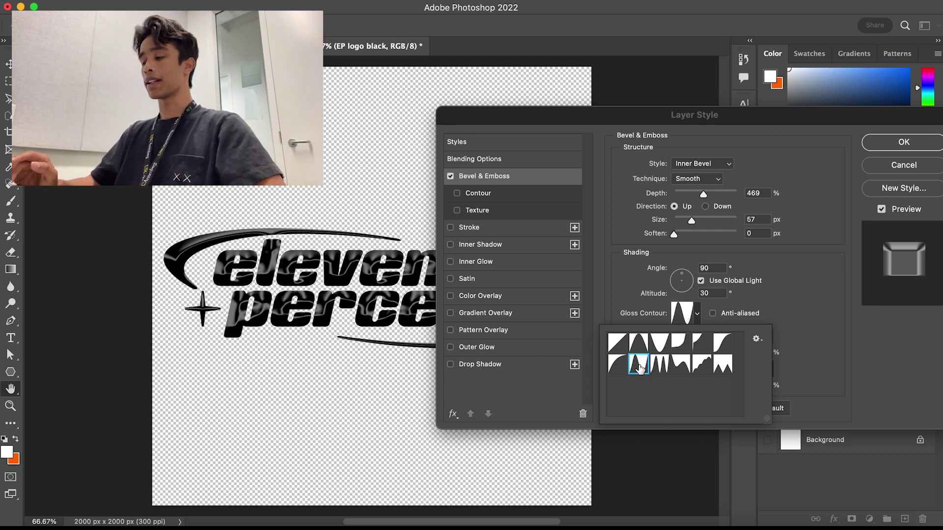
left_click(781, 286)
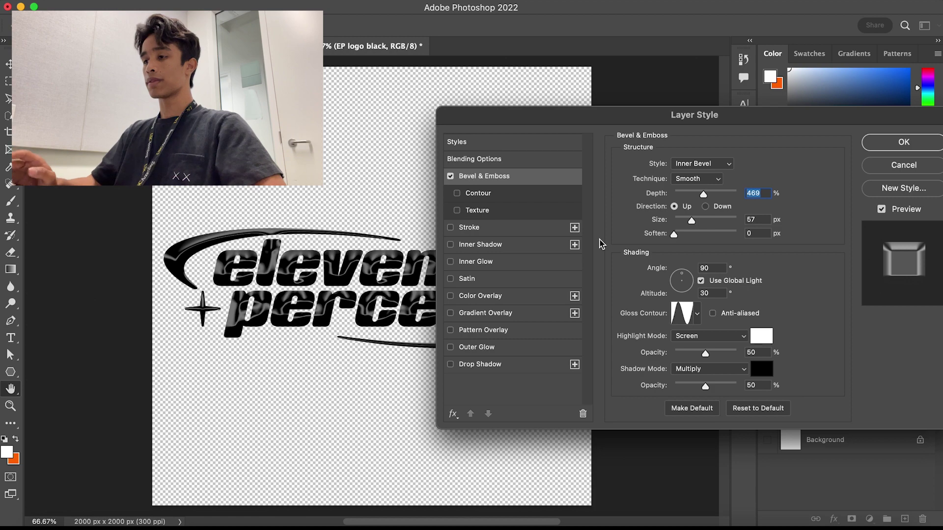
Step: Examine the bevelled logo's chrome reflections up close across the whole lettering
left_click_drag(478, 114, 693, 113)
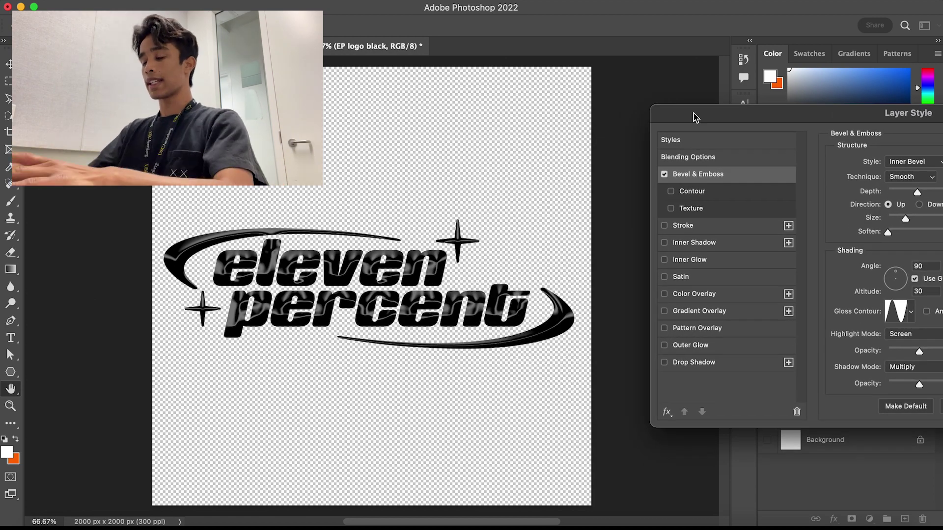
key("super+equal")
key("super+equal")
key("super+equal")
key("super+equal")
key("super+minus")
key("super+minus")
key("super+minus")
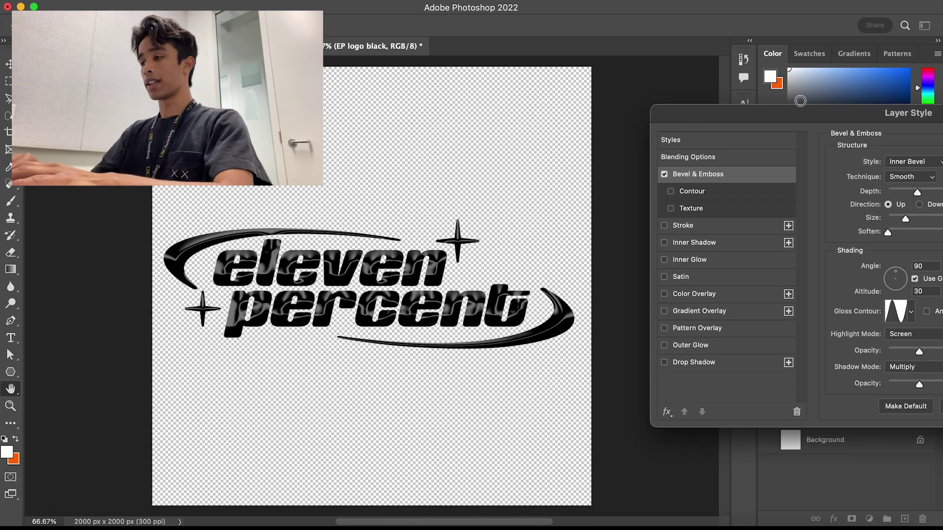
Step: Enable a Gradient Overlay effect on the logo layer
left_click_drag(814, 112, 557, 121)
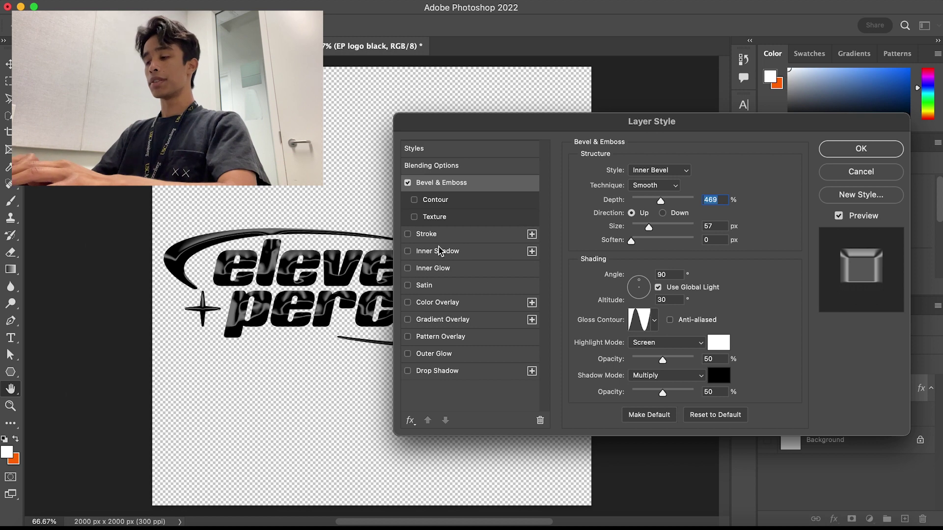
left_click(408, 320)
left_click(445, 319)
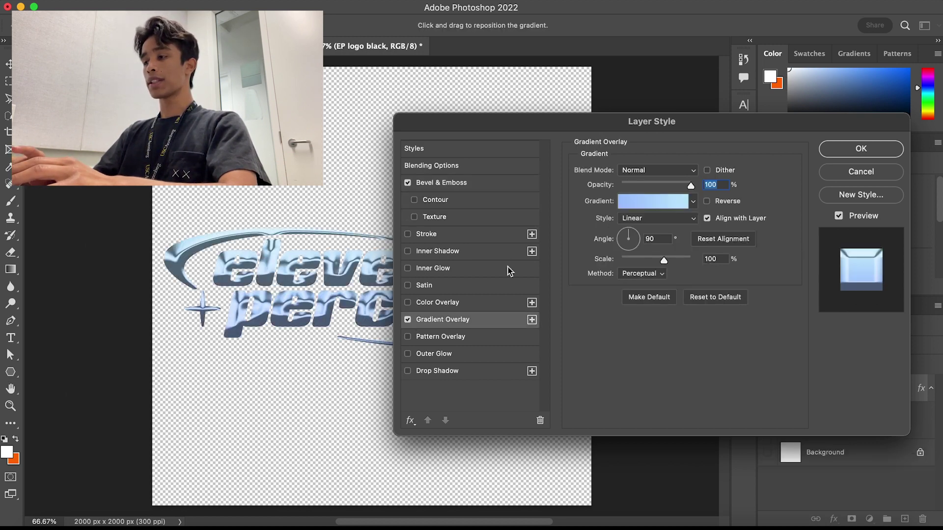
Step: Try a blue gradient, then choose the cyan-to-magenta preset from the Purples group for the overlay and apply the layer style
left_click(693, 202)
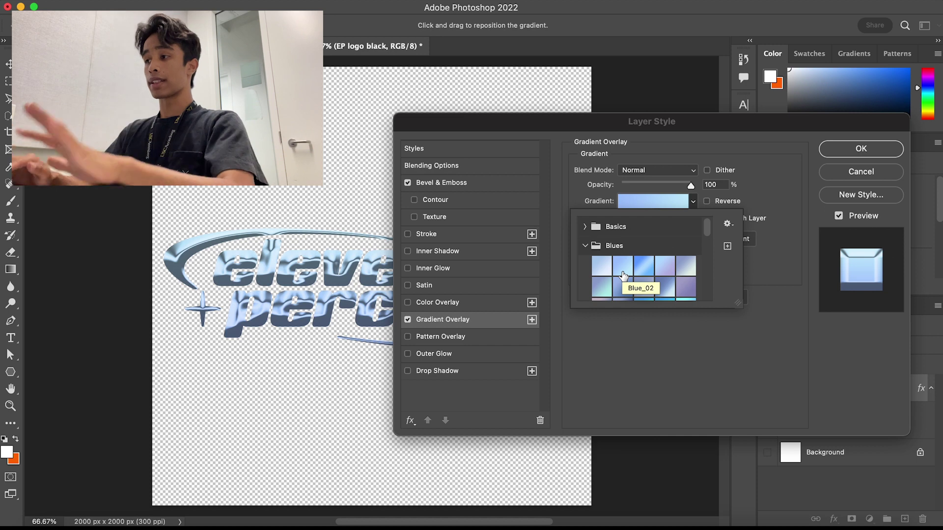
left_click(643, 263)
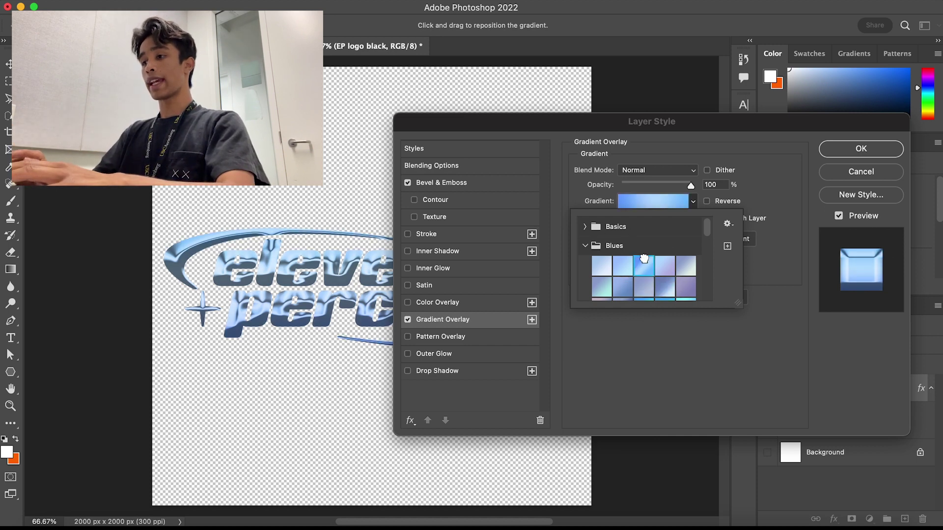
scroll(652, 247, "down", 5)
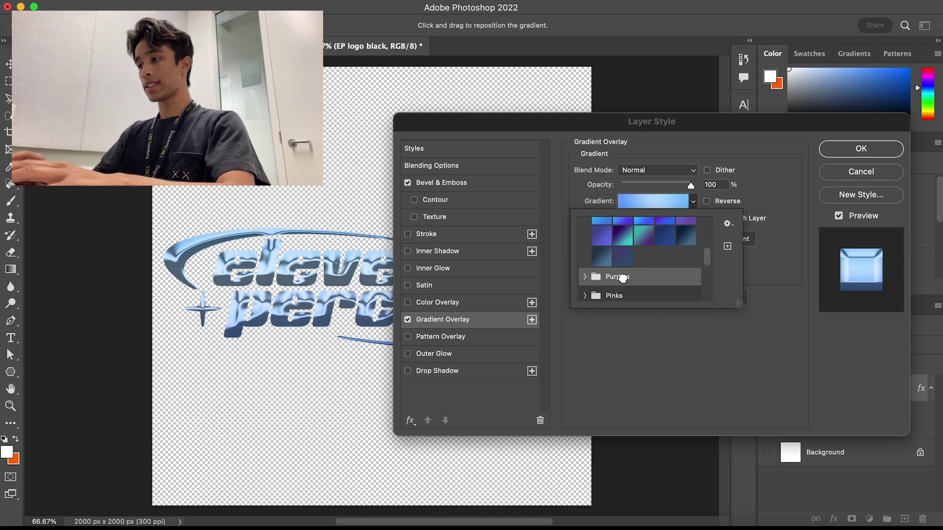
left_click(622, 275)
scroll(633, 253, "up", 3)
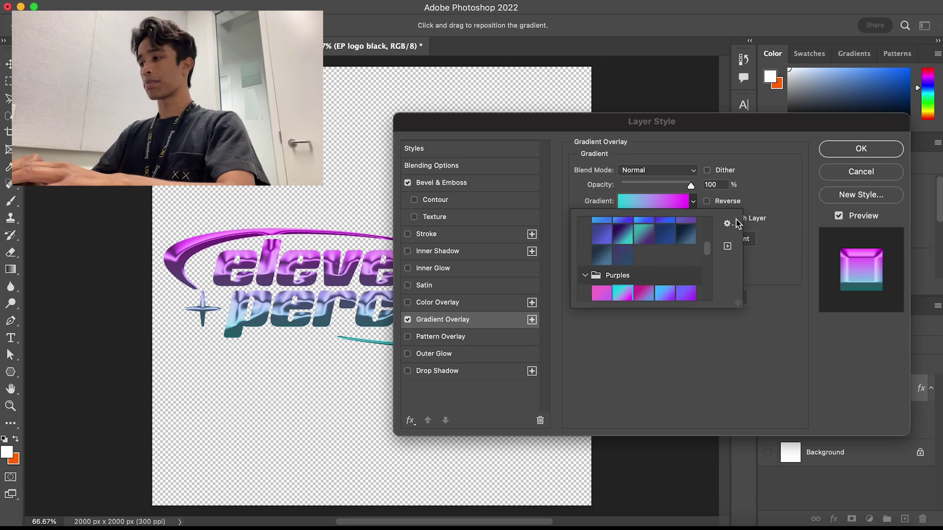
left_click(873, 146)
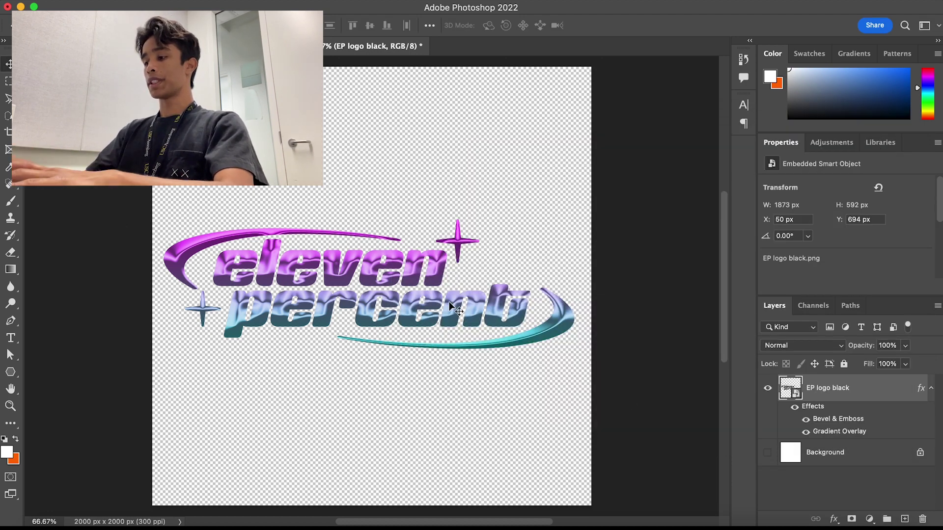
scroll(449, 301, "up", 2)
scroll(449, 301, "down", 3)
scroll(448, 301, "up", 1)
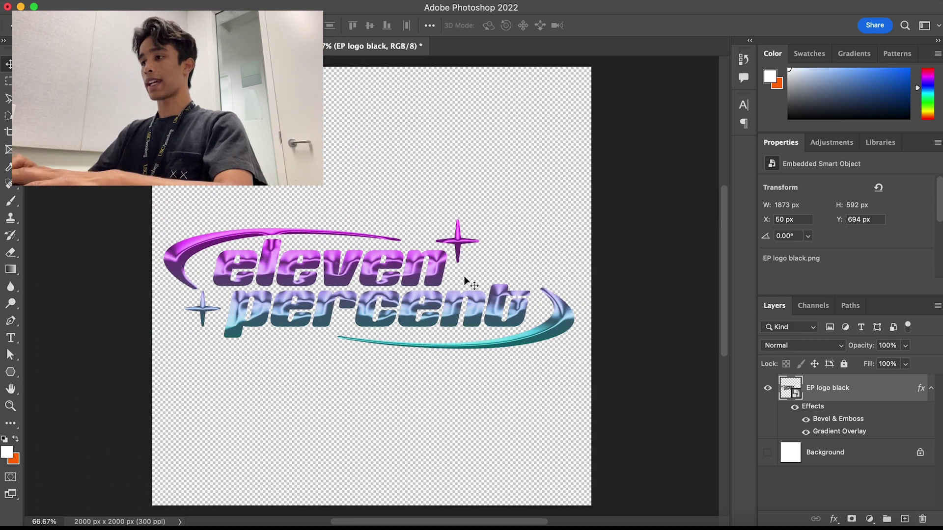
scroll(473, 267, "up", 2)
scroll(472, 267, "down", 2)
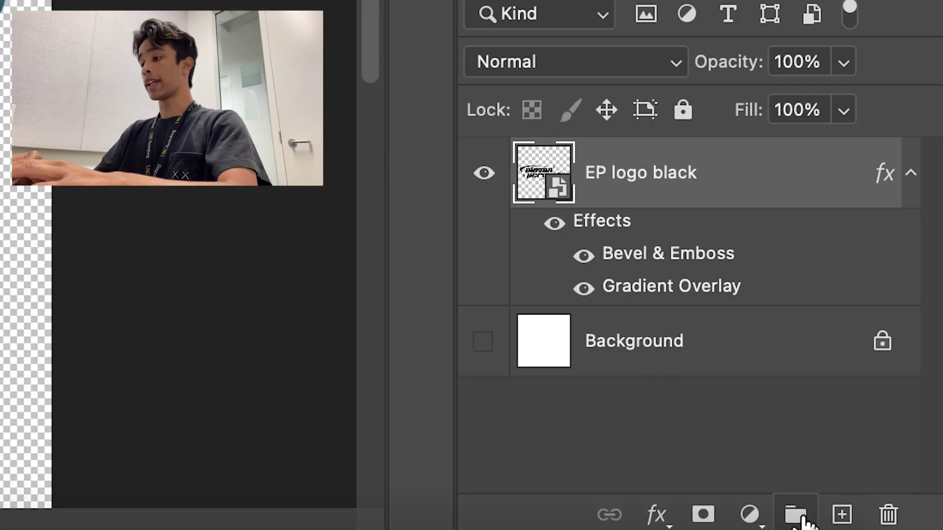
Step: Create a new layer group above the logo layer and name it "logo"
left_click(795, 514)
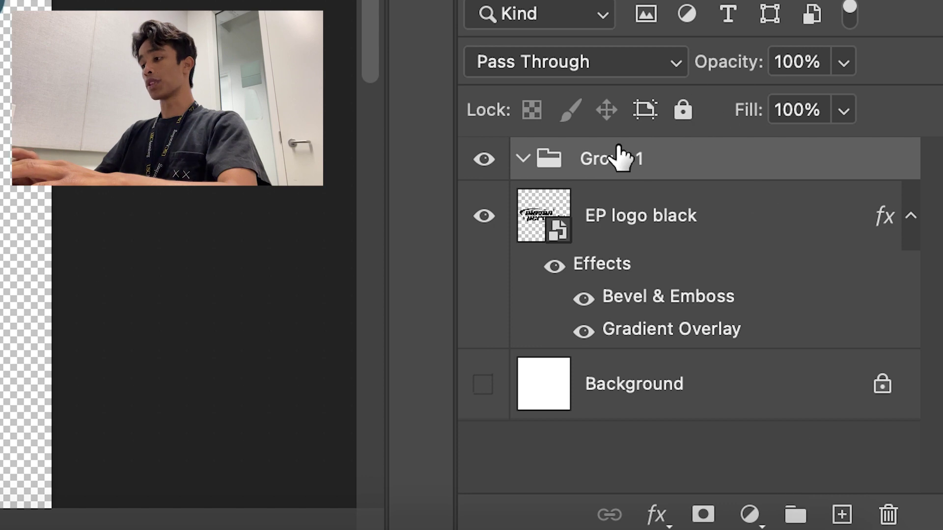
double_click(609, 156)
key("BackSpace")
type("logo")
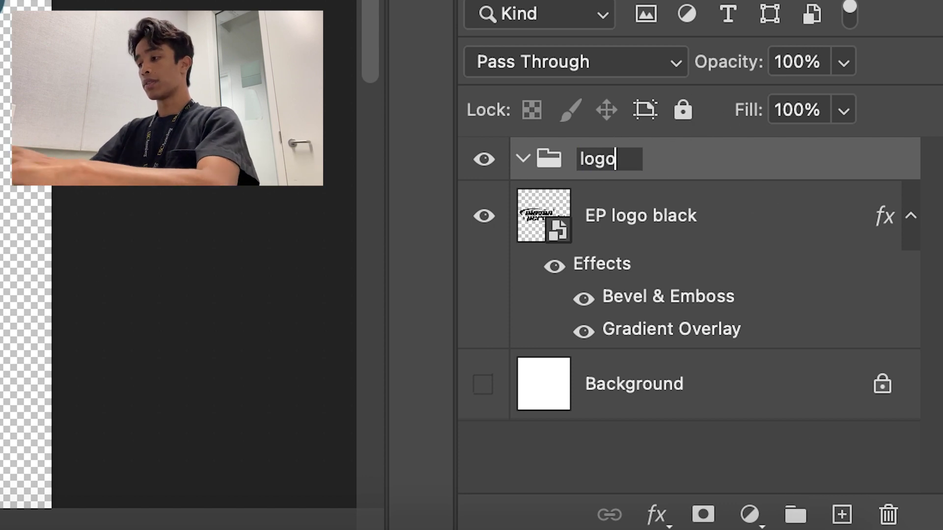
key("Return")
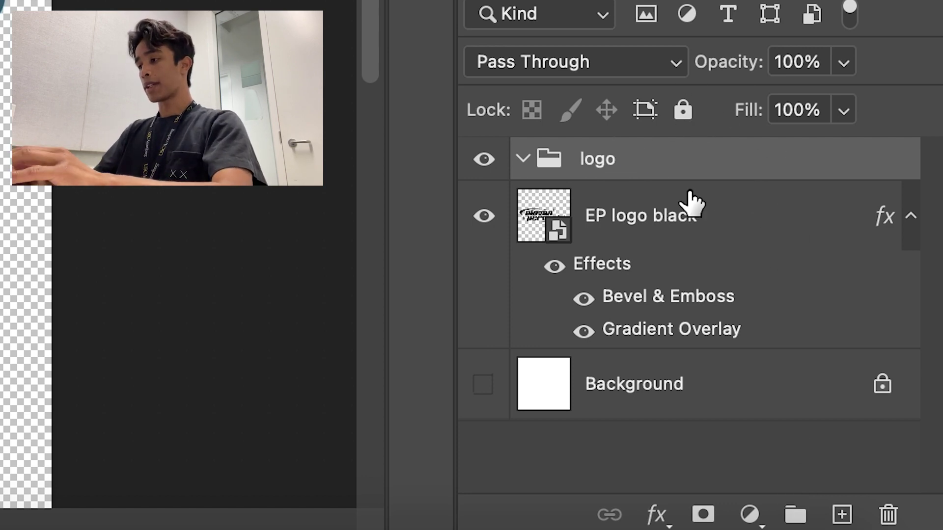
Step: Move the EP logo black layer into the logo group and collapse the group
left_click(766, 214)
left_click_drag(757, 229, 736, 164)
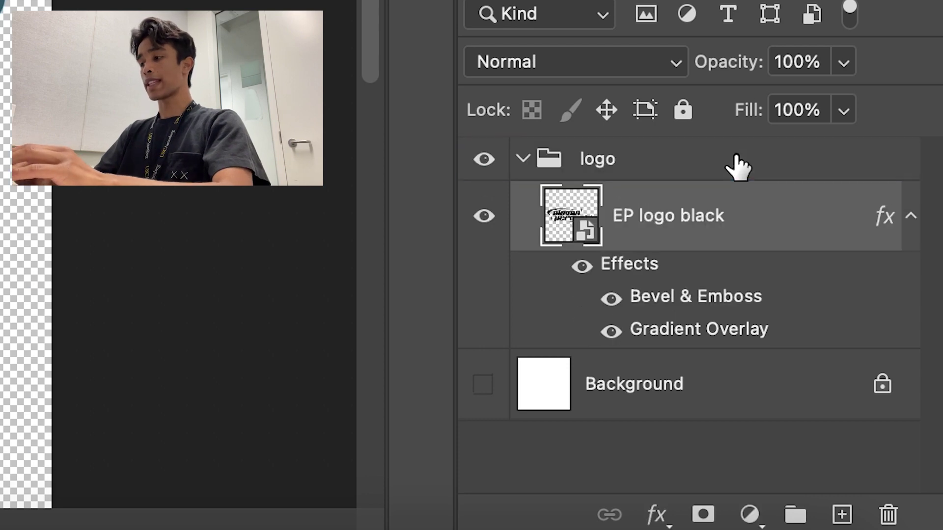
left_click(521, 159)
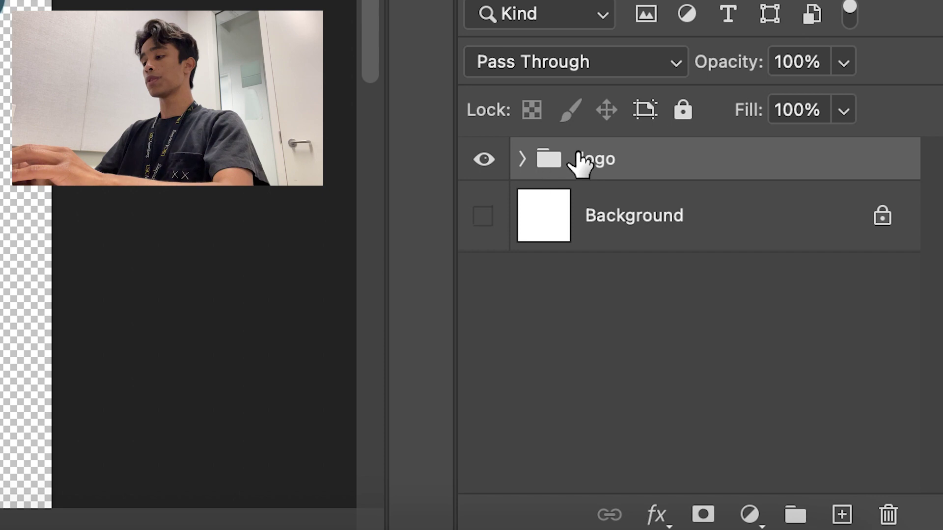
left_click(521, 160)
left_click(521, 158)
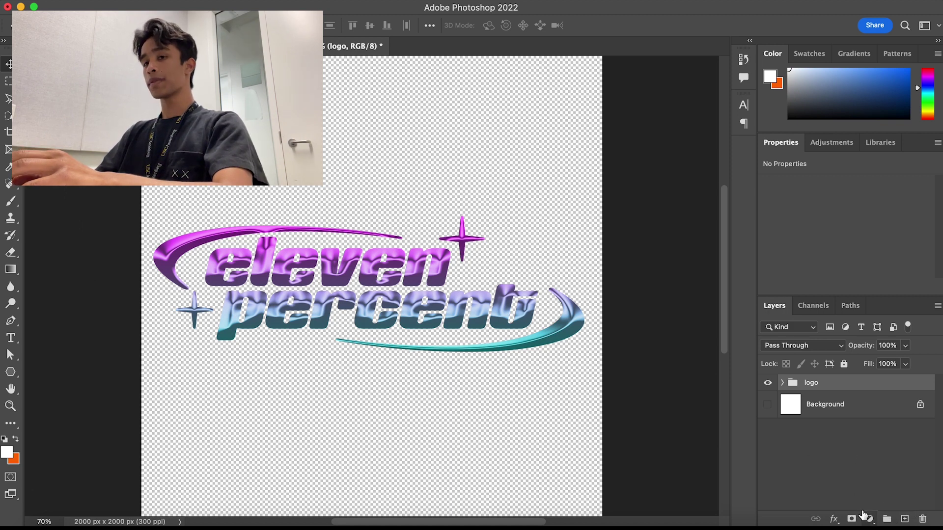
Step: Add a Curves adjustment layer above the logo group
left_click(869, 519)
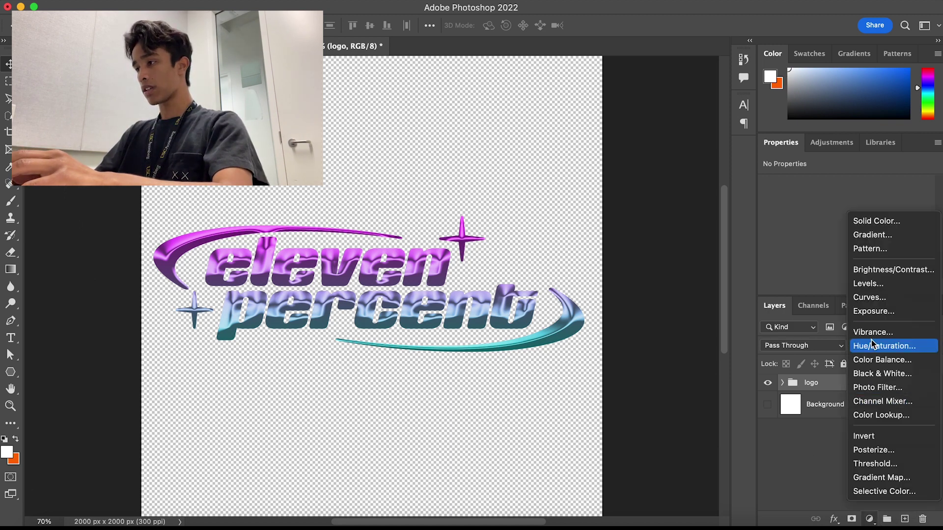
left_click(869, 297)
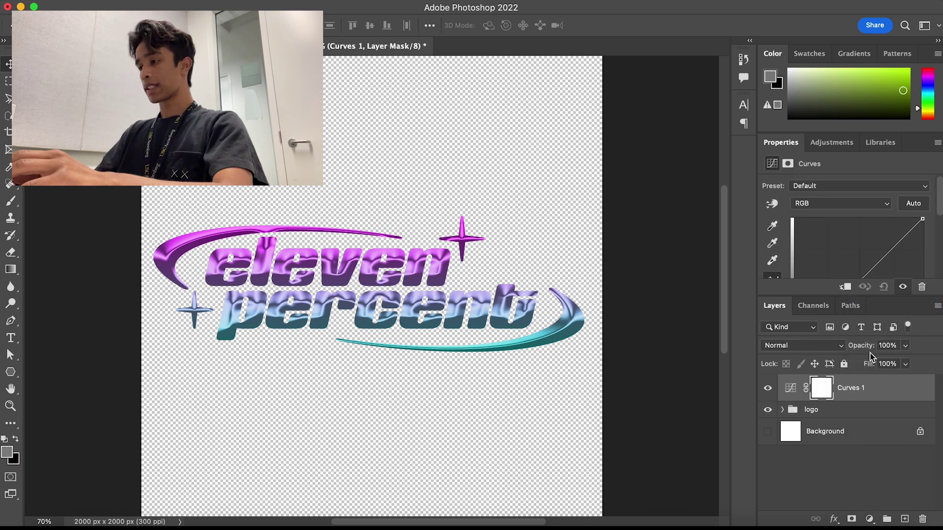
scroll(795, 254, "down", 4)
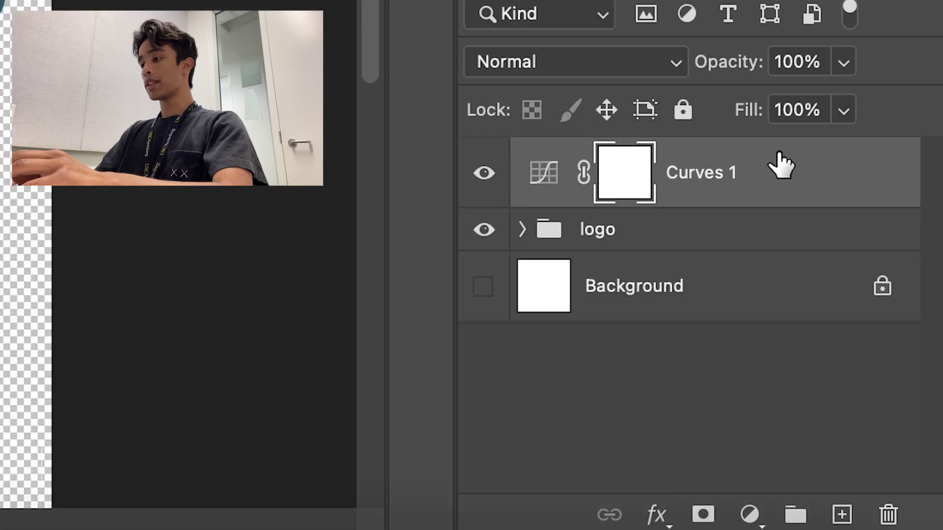
Step: Clip the Curves 1 adjustment layer to the logo group with a clipping mask
right_click(780, 166)
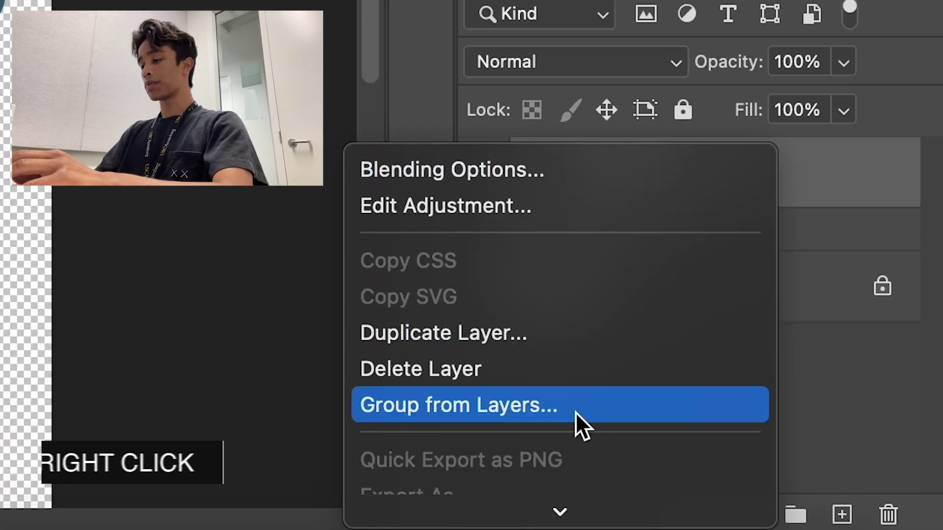
scroll(540, 388, "down", 10)
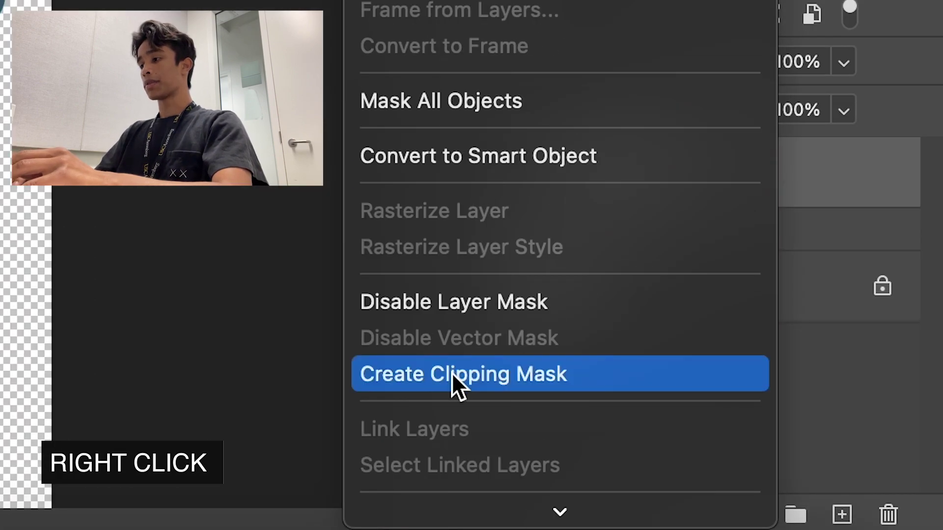
left_click(451, 374)
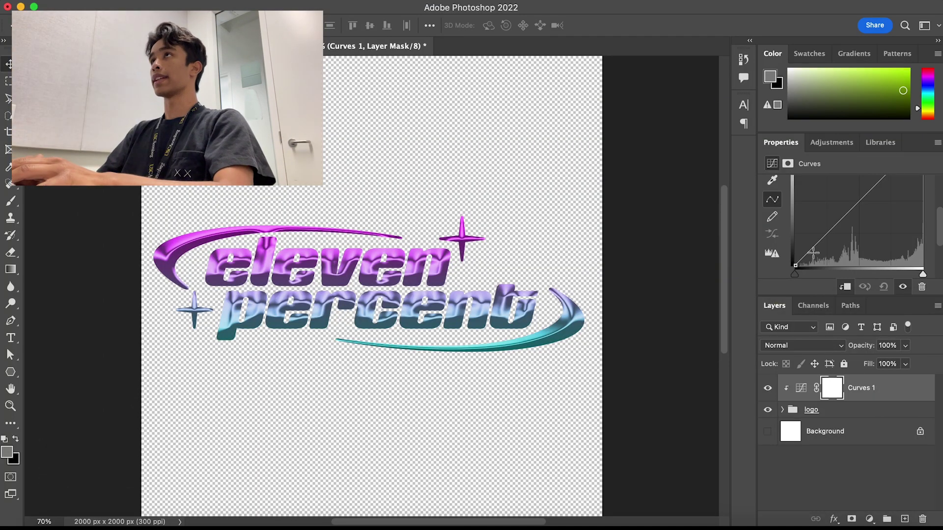
Step: Add a point in the lower third of the RGB curve and raise it steeply towards the upper edge of the graph
scroll(813, 252, "up", 2)
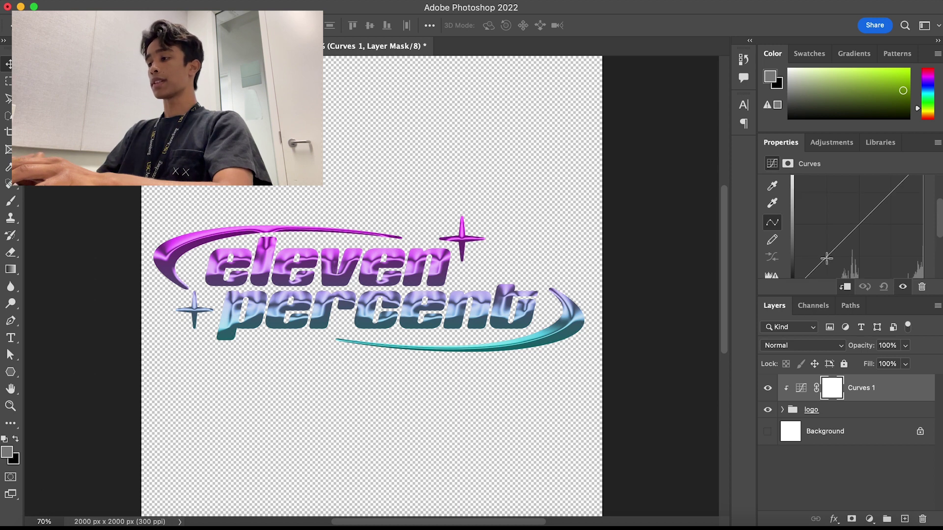
scroll(829, 262, "up", 1)
scroll(833, 252, "down", 1)
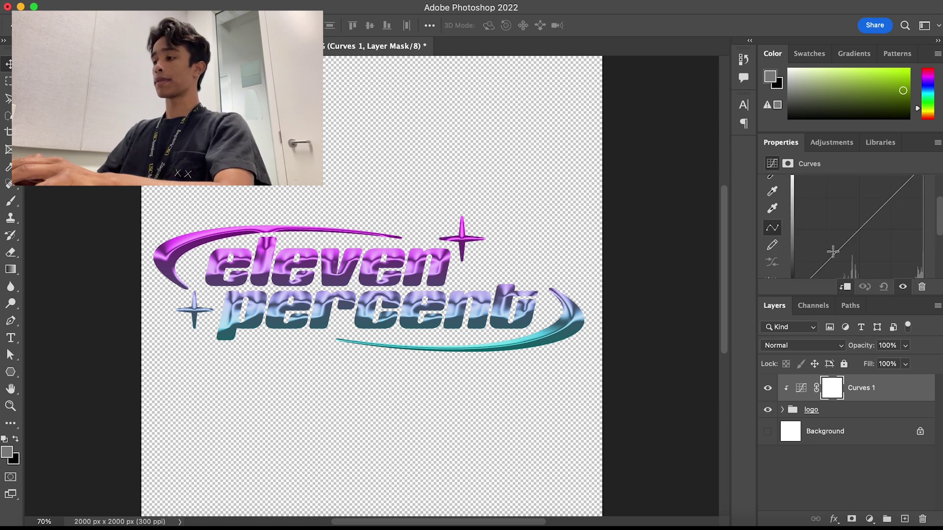
left_click(836, 254)
left_click_drag(836, 254, 829, 190)
scroll(834, 201, "up", 3)
scroll(836, 204, "down", 2)
scroll(871, 205, "up", 2)
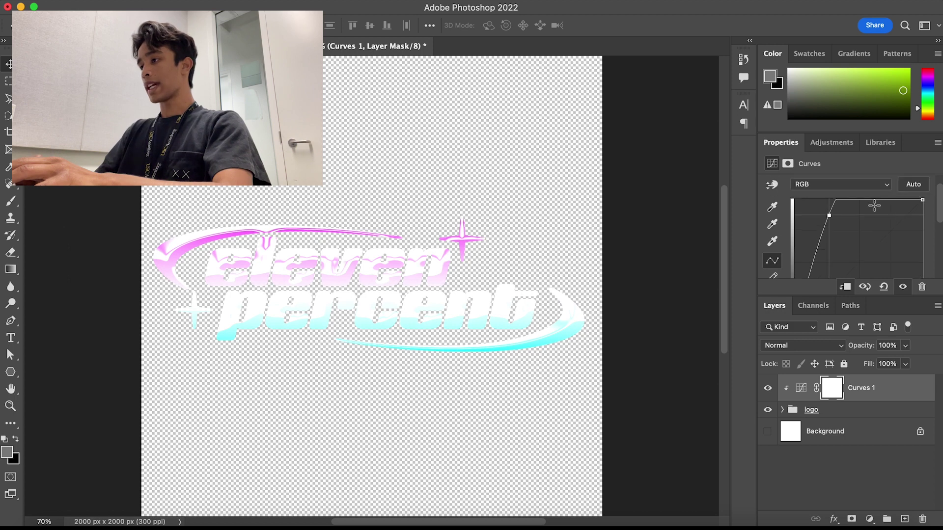
Step: Add a second point about two thirds along the RGB curve and pull it down near the baseline to form a wave
left_click_drag(889, 200, 878, 290)
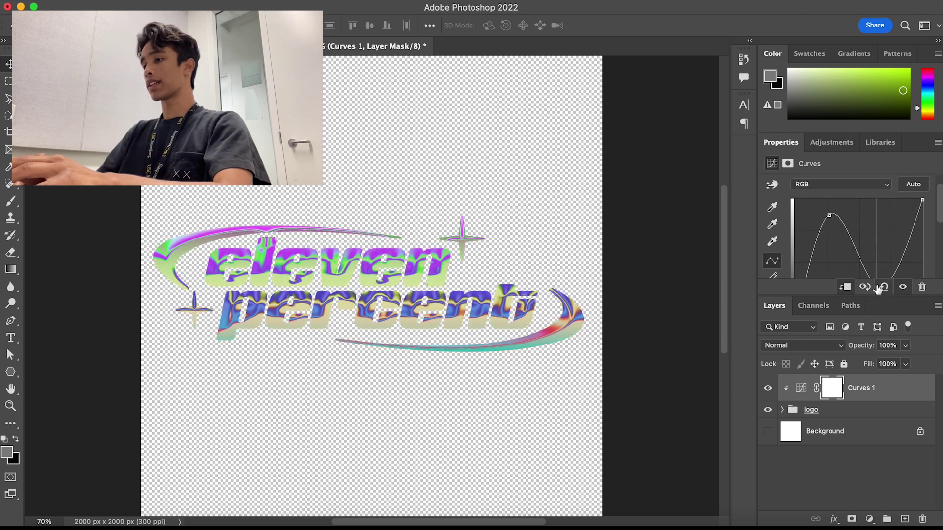
scroll(876, 221, "down", 3)
left_click_drag(876, 194, 877, 211)
scroll(898, 216, "up", 3)
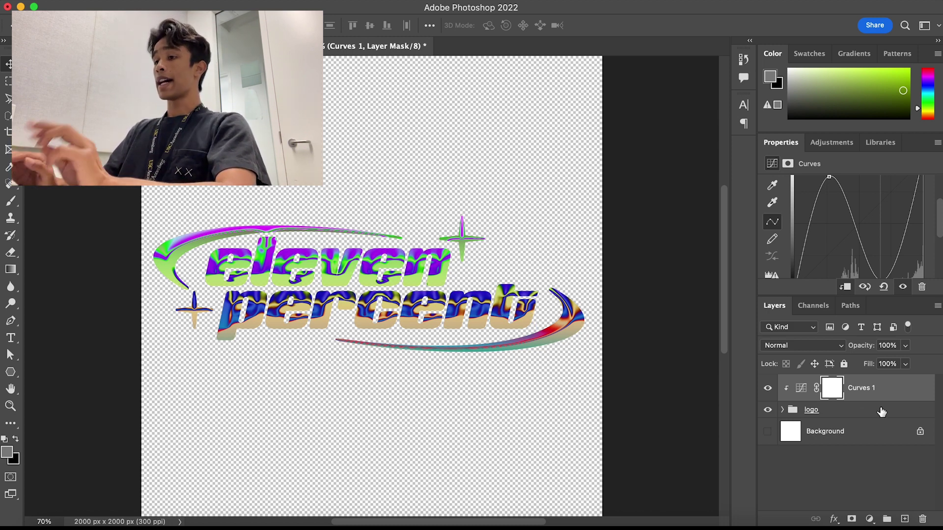
Step: Unlock the Background layer and make it visible beneath the logo
left_click(768, 431)
left_click(767, 431)
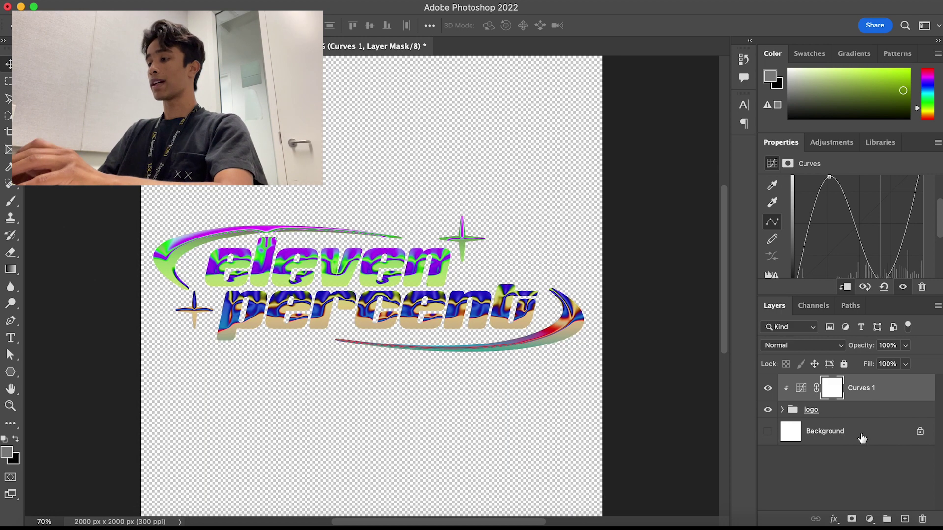
left_click(919, 431)
double_click(898, 437)
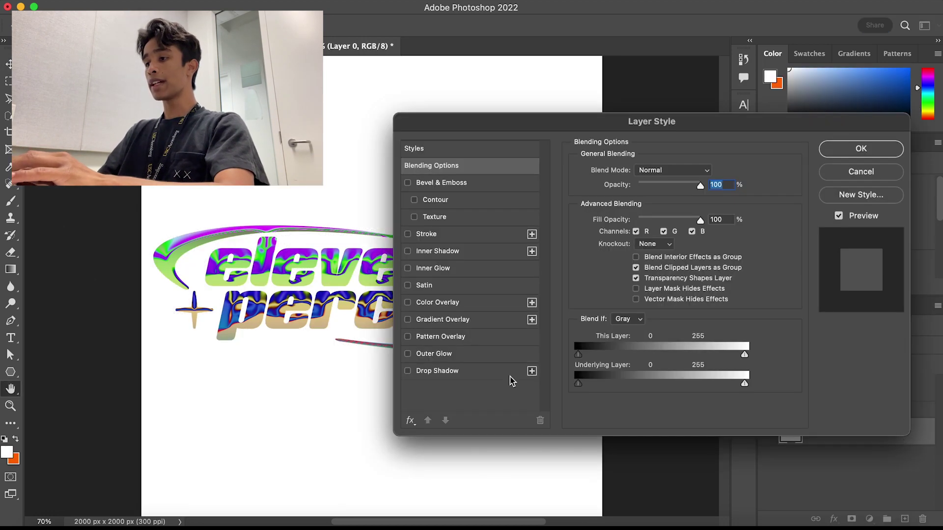
left_click(901, 180)
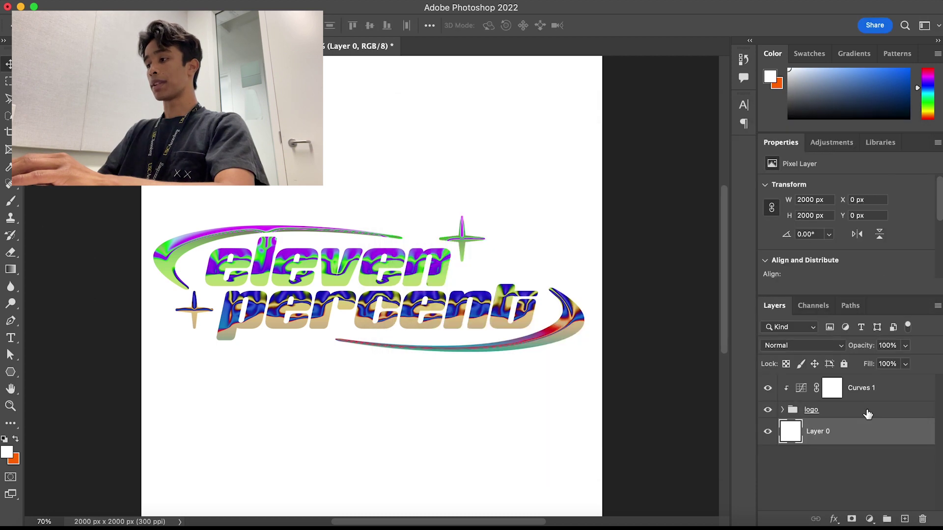
Step: Apply a black Color Overlay in Normal mode at 100% opacity to Layer 0 for the backdrop
double_click(899, 431)
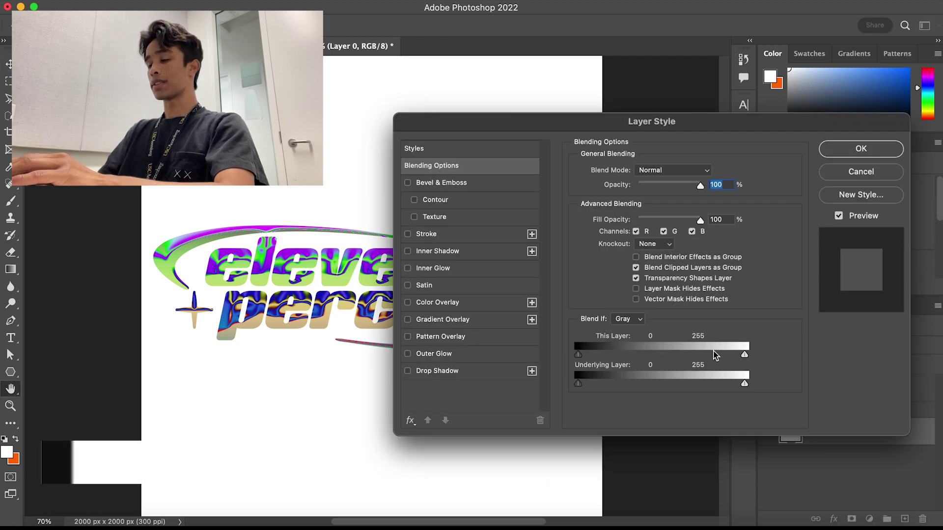
left_click(408, 302)
left_click(436, 303)
left_click(703, 173)
type("000000")
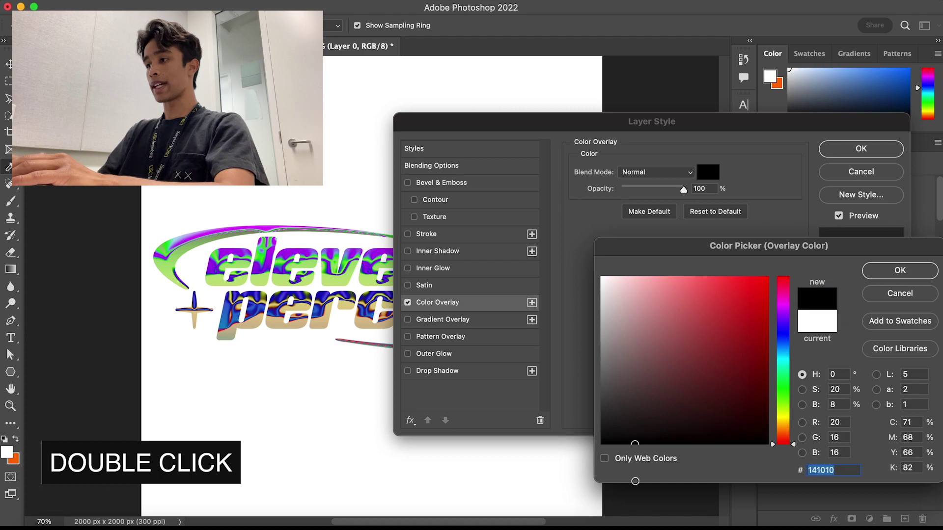
left_click(898, 271)
left_click(861, 151)
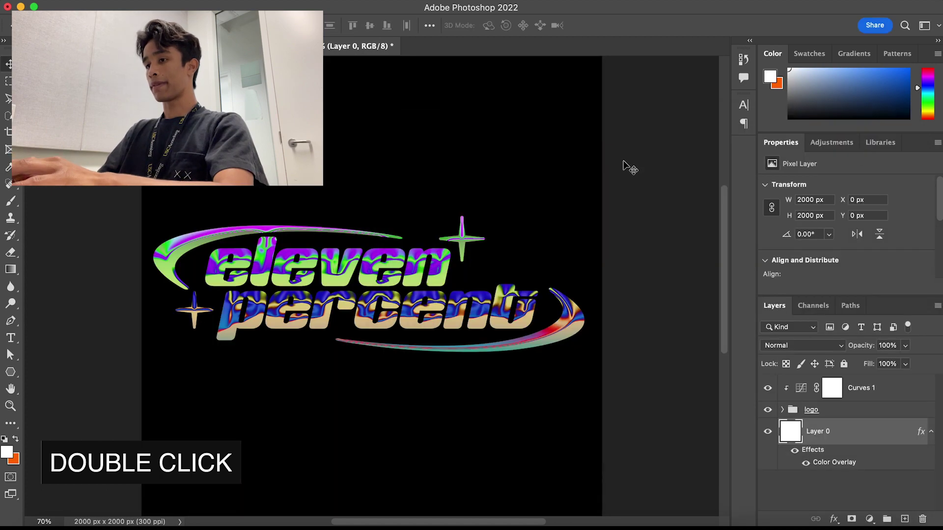
Step: Expand the logo group and open the gradient presets of the EP logo black layer's Gradient Overlay
key("v")
key("super+equal")
key("super+equal")
key("super+minus")
key("super+minus")
key("super+equal")
left_click(871, 410)
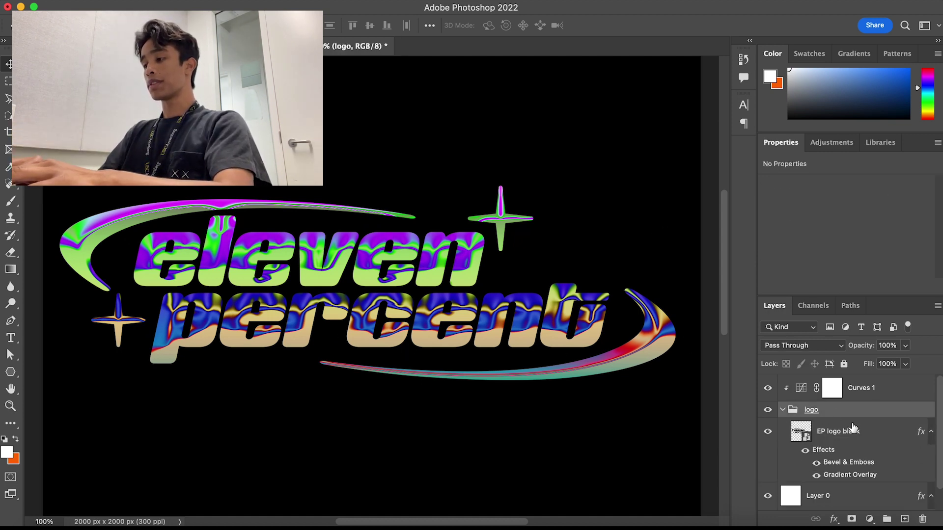
double_click(886, 437)
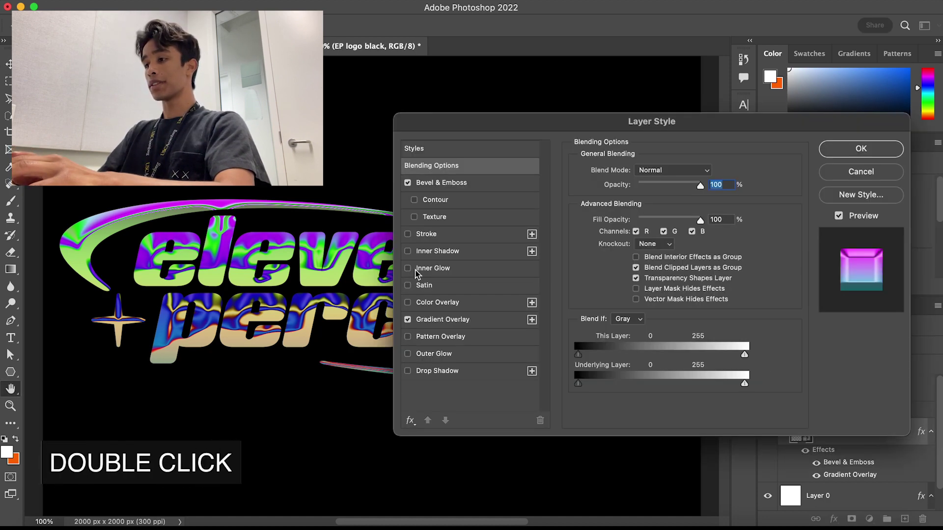
left_click(436, 320)
left_click(693, 203)
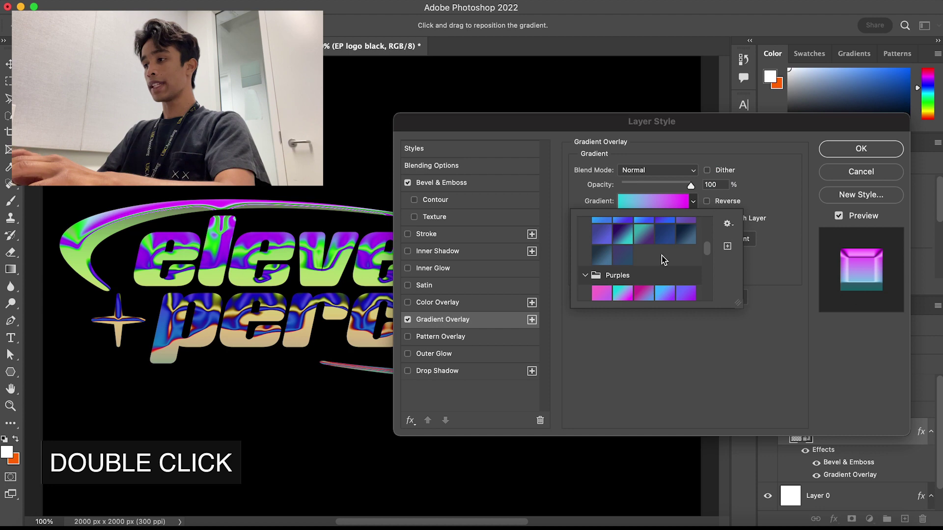
Step: Try several blue and cyan gradient presets for the logo's Gradient Overlay
scroll(625, 239, "up", 2)
left_click(622, 243)
left_click(603, 231)
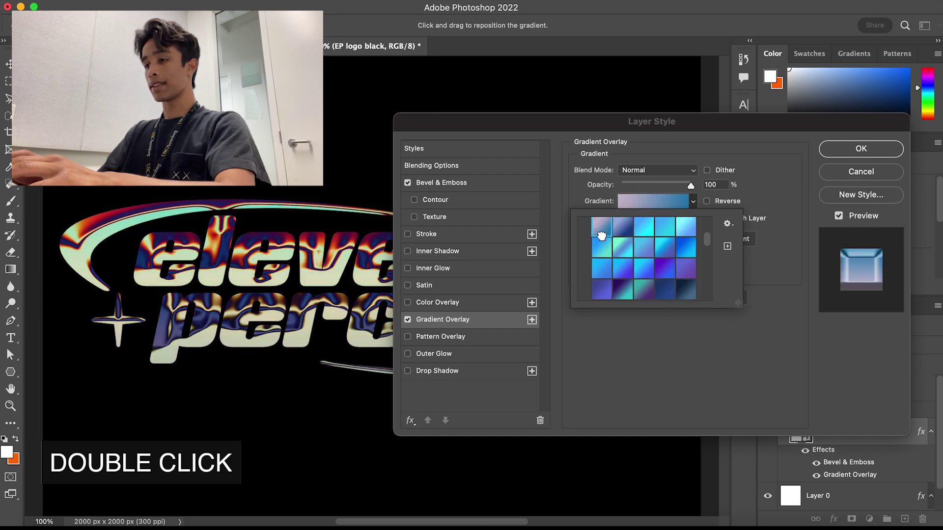
left_click(626, 236)
left_click(602, 232)
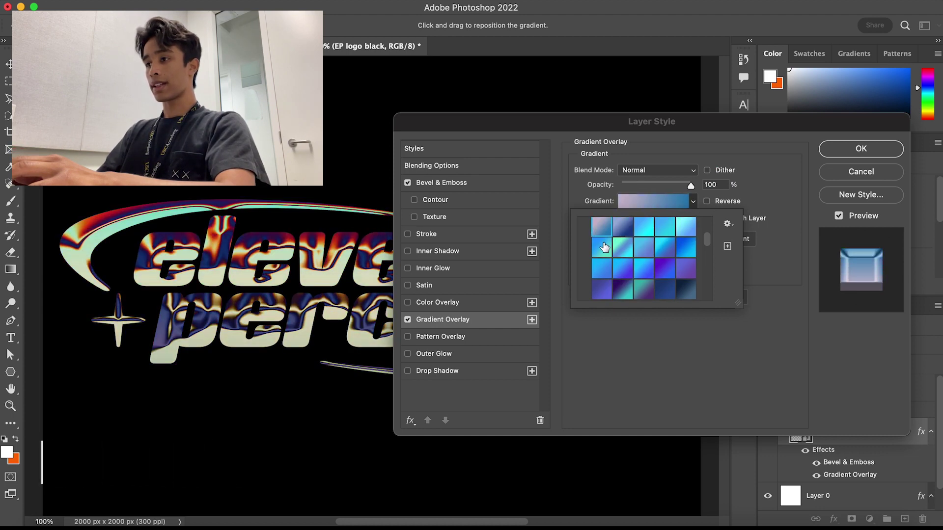
left_click(628, 253)
left_click(604, 247)
left_click(625, 248)
left_click(577, 134)
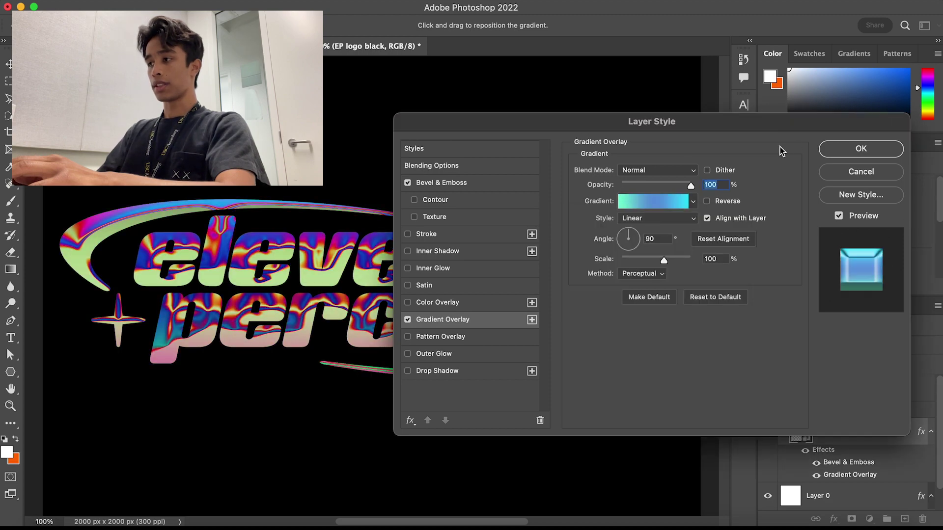
Step: Choose the solid-looking green gradient preset for the logo's Gradient Overlay and apply the layer style
left_click(653, 201)
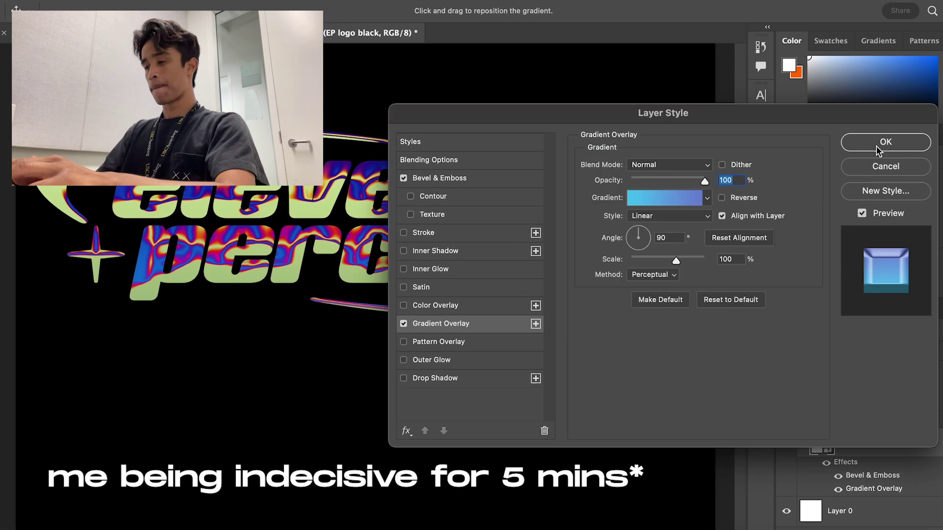
left_click(693, 201)
scroll(687, 242, "down", 5)
left_click(678, 306)
scroll(679, 306, "down", 2)
left_click(682, 282)
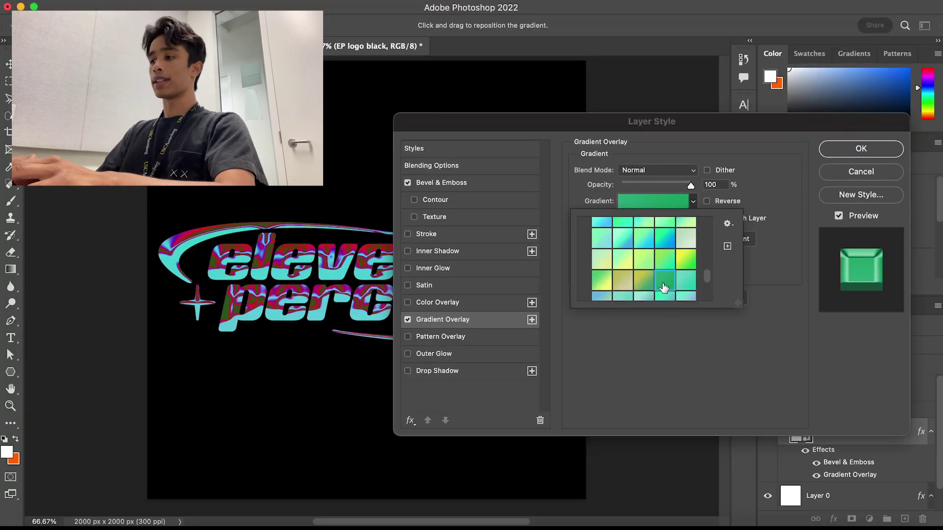
left_click(857, 148)
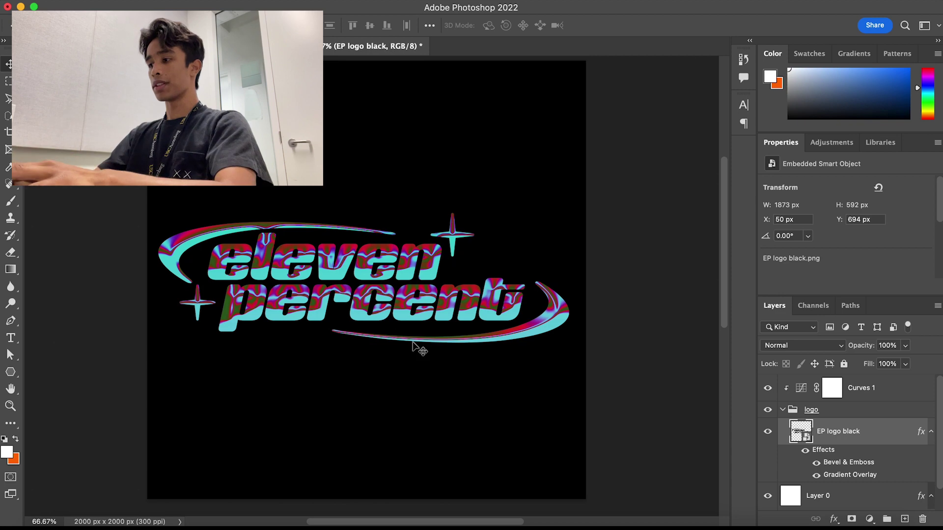
Step: Collapse the logo group and duplicate it together with the Curves 1 layer in the Chrome Logo Record document
key("super+equal")
key("super+minus")
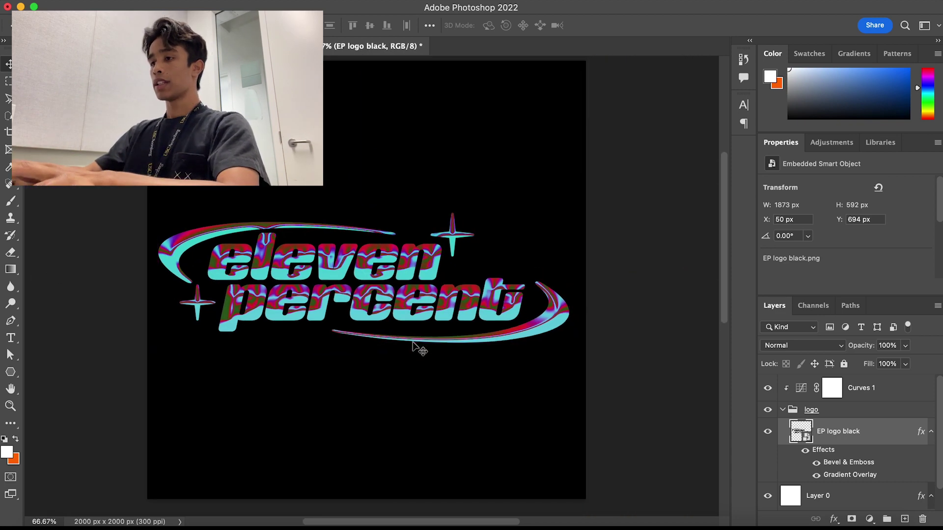
key("super+equal")
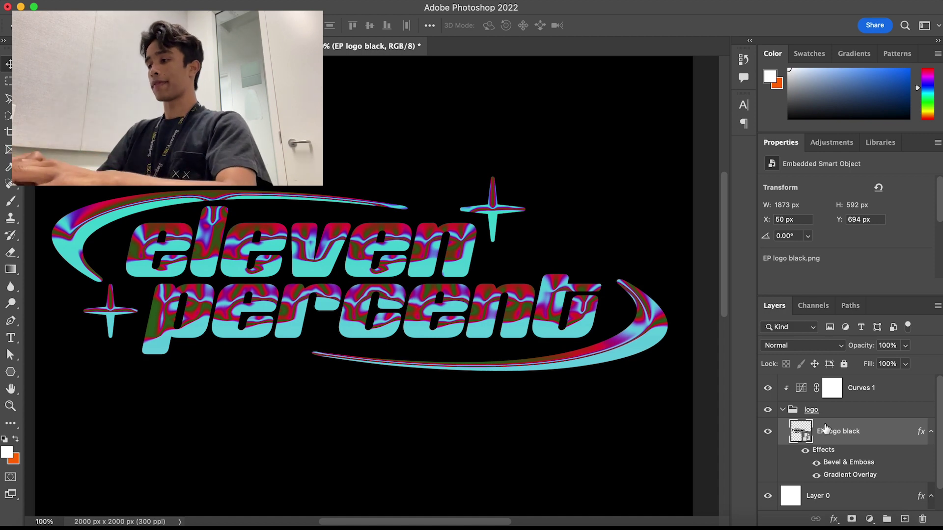
left_click(860, 412)
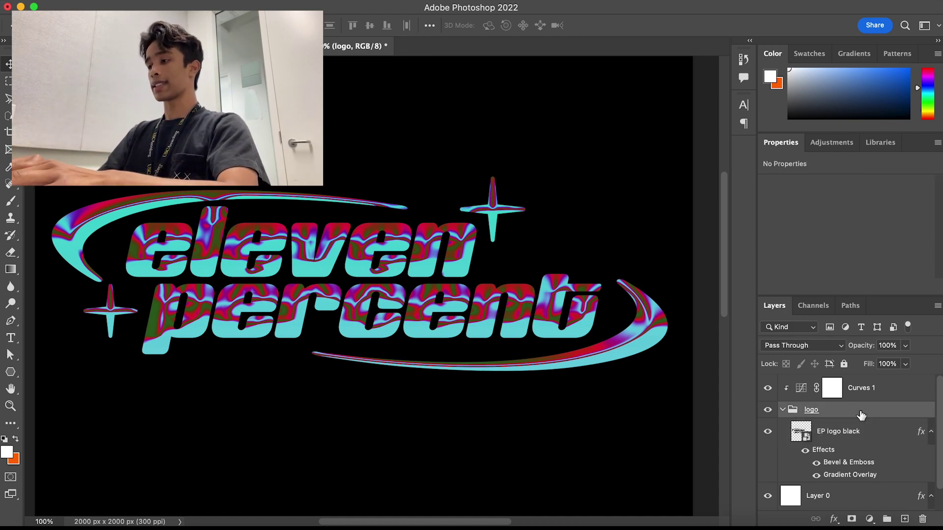
left_click(782, 410)
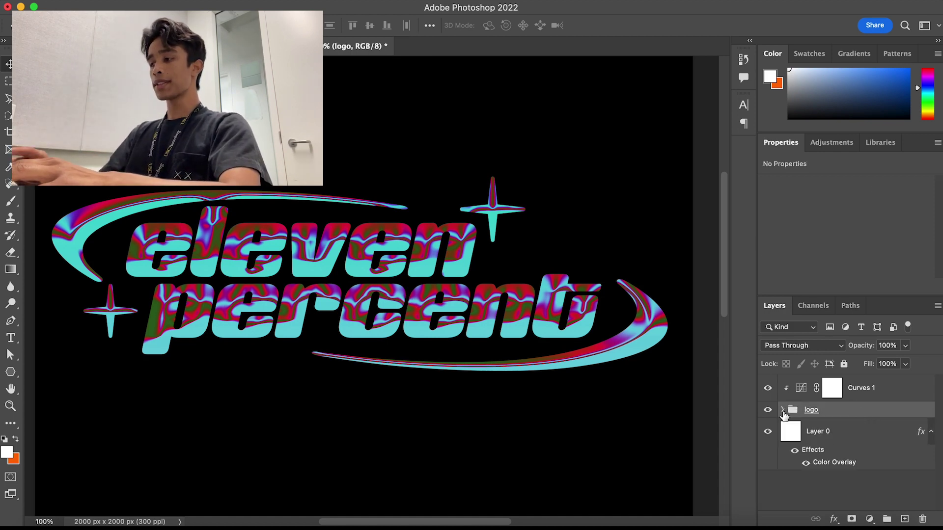
left_click(909, 389, "shift")
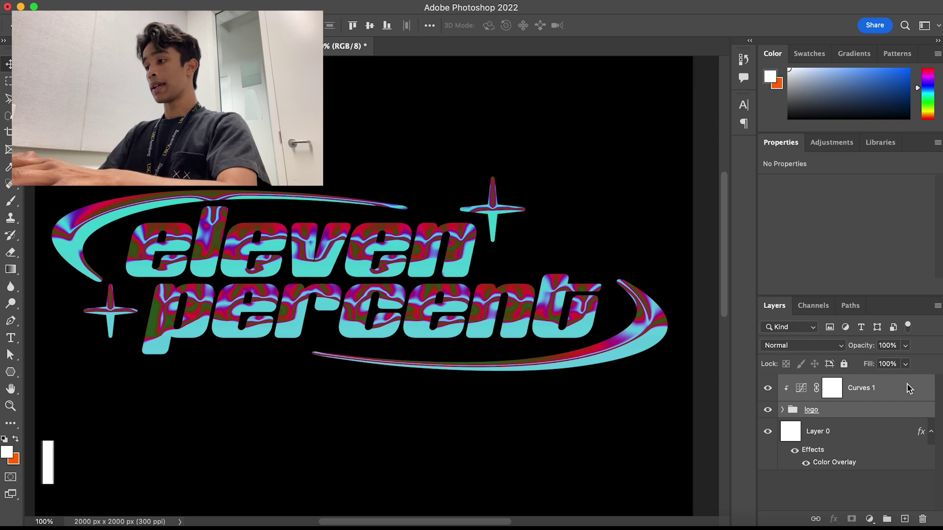
right_click(906, 384)
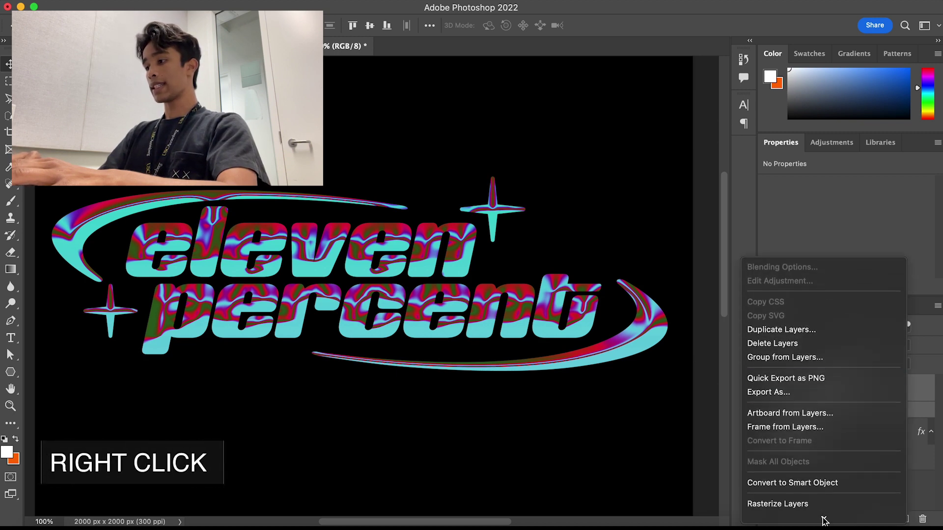
left_click(805, 330)
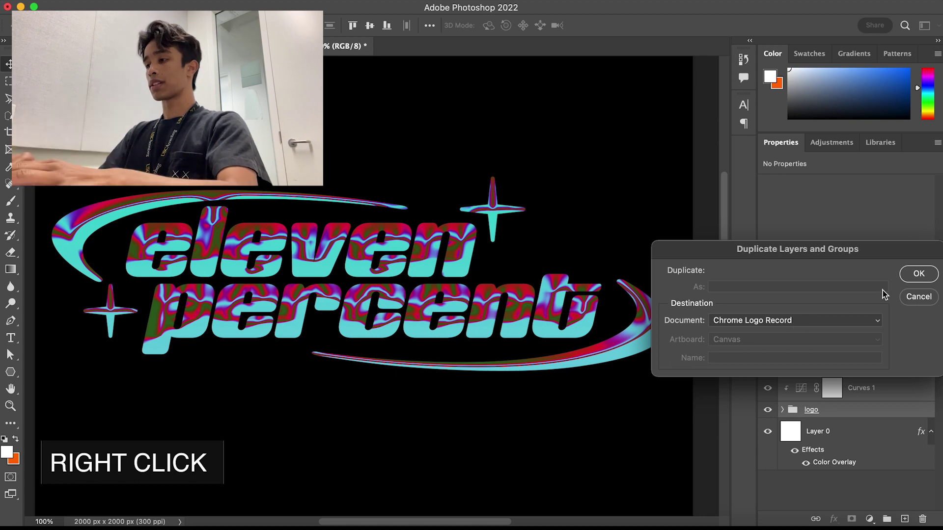
left_click(918, 274)
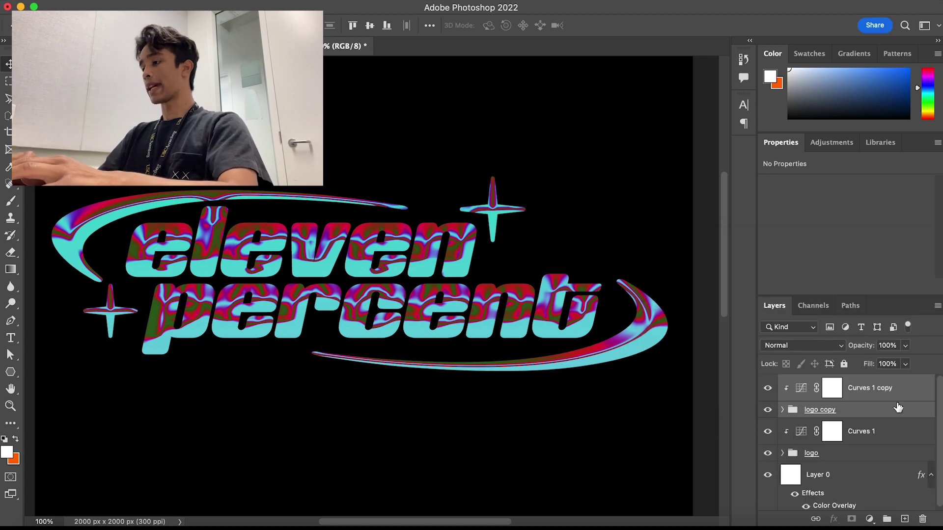
Step: Convert the Curves 1 copy layer and the logo copy group into a single smart object
right_click(873, 395)
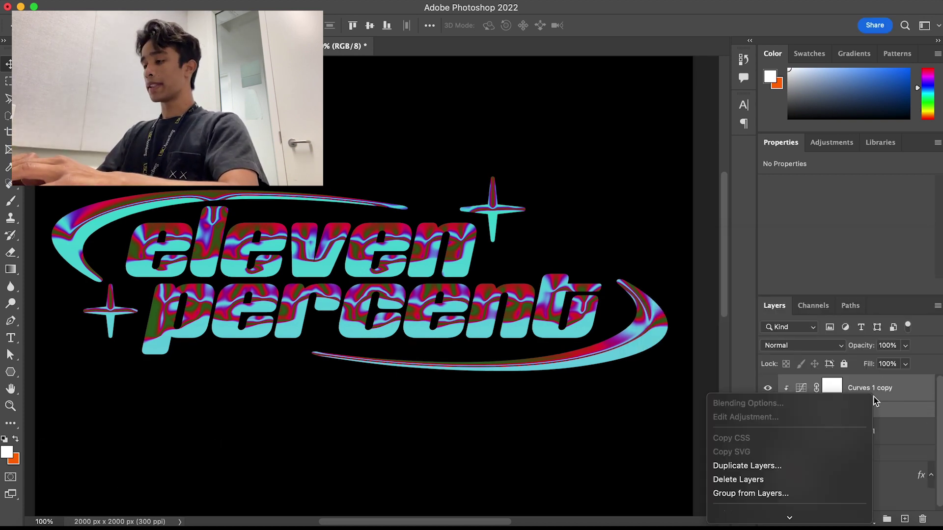
mouse_move(788, 519)
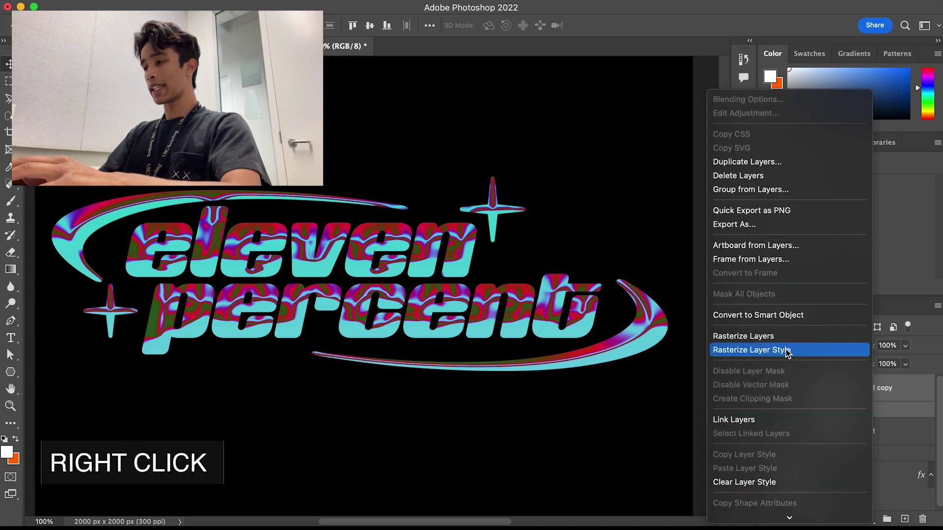
left_click(781, 315)
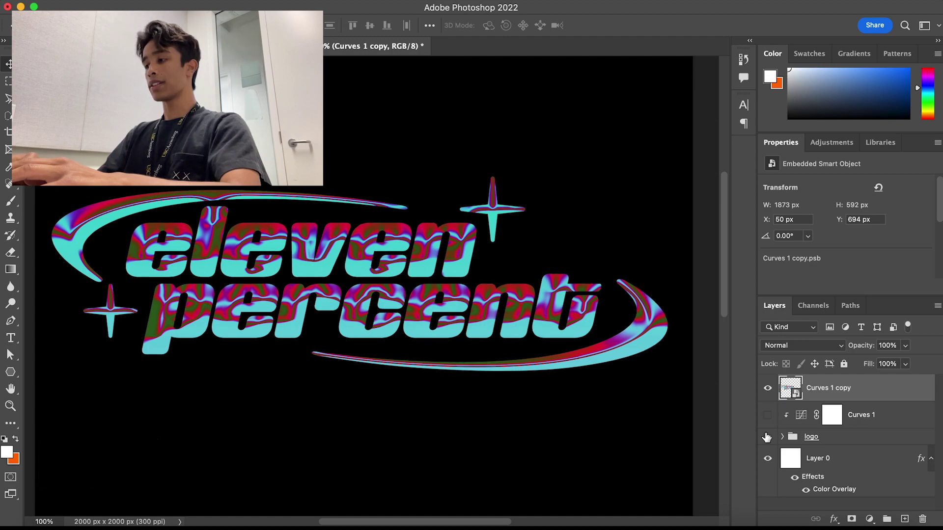
Step: Isolate the Curves 1 copy smart object by hiding all other layers, toggling its visibility to check it
left_click(775, 388, "alt")
left_click(774, 388)
left_click(774, 388)
left_click(773, 388)
left_click(773, 389)
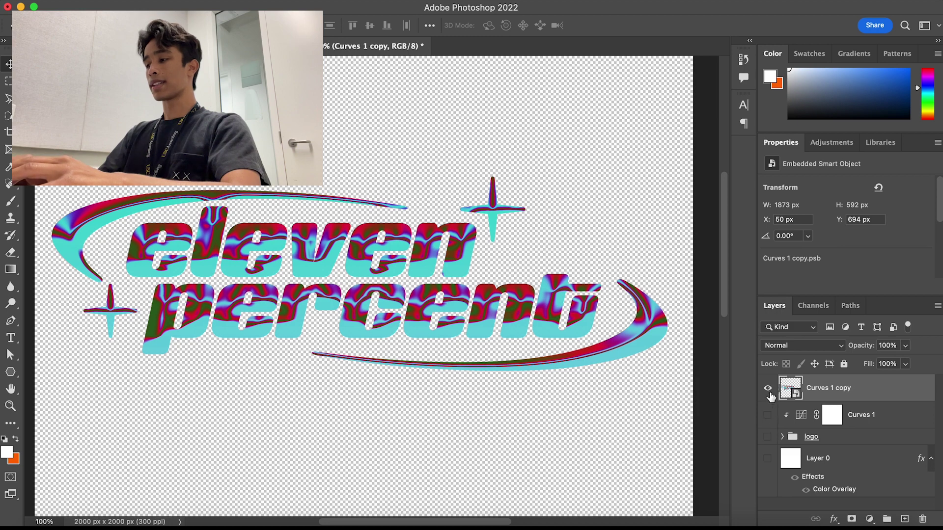
Step: Make the Curves 1, logo, Layer 0 and Curves 1 copy layers all visible
left_click(768, 388)
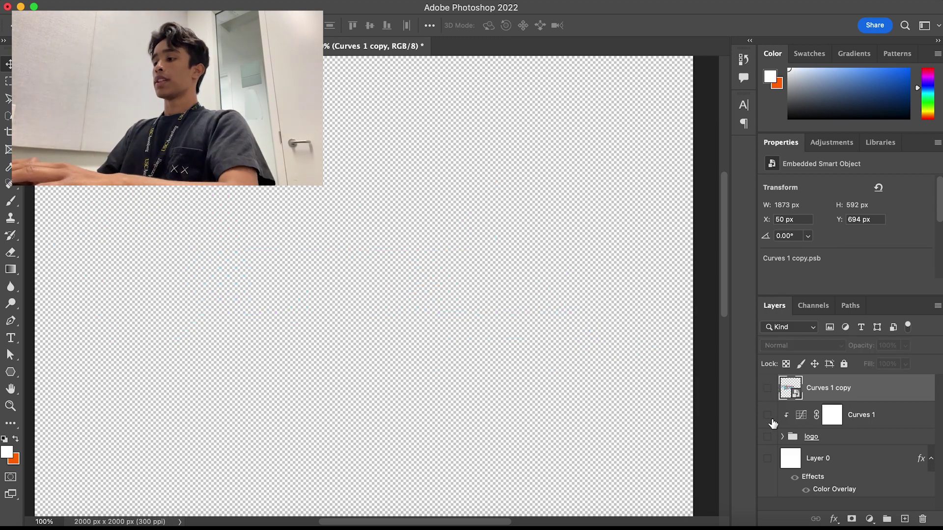
left_click(767, 415)
left_click(767, 437)
left_click(767, 436)
left_click(767, 437)
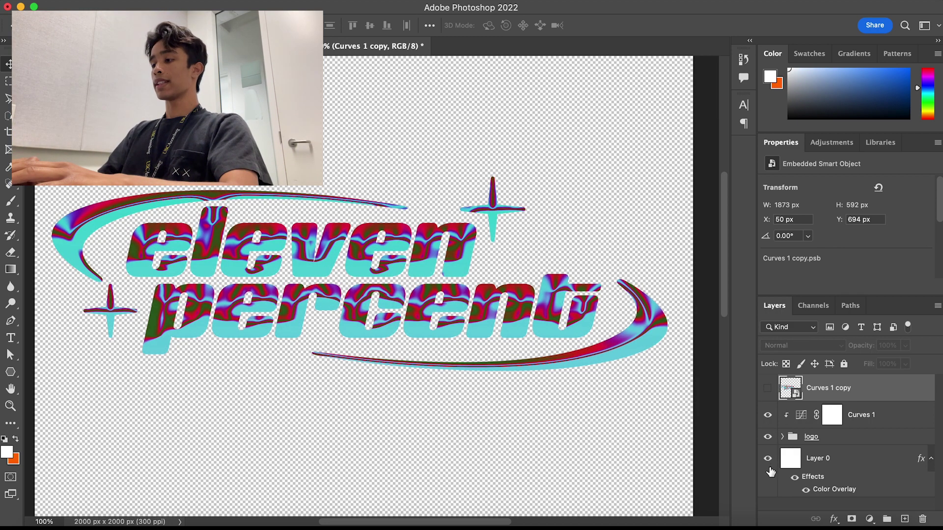
left_click(767, 458)
left_click(767, 388)
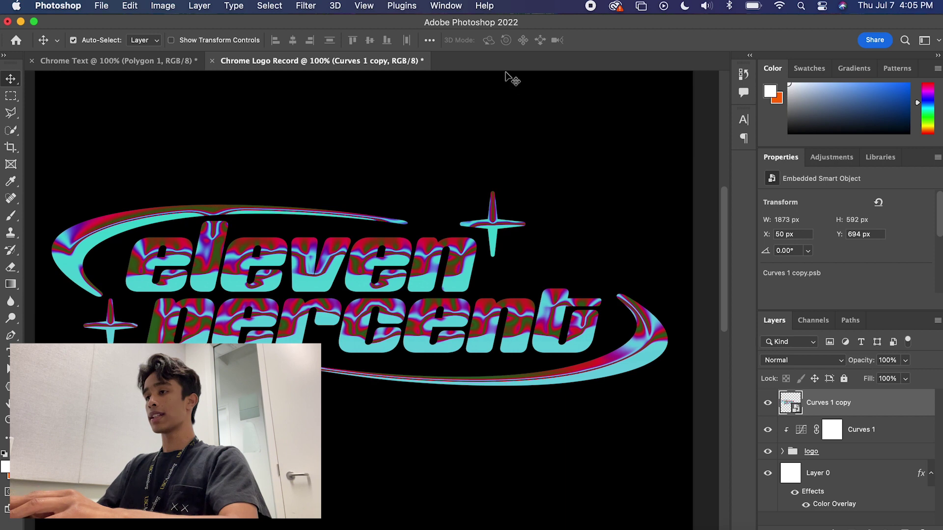
Step: Apply a Gaussian Blur with a 19.0 px radius to the Curves 1 copy smart object
left_click(301, 5)
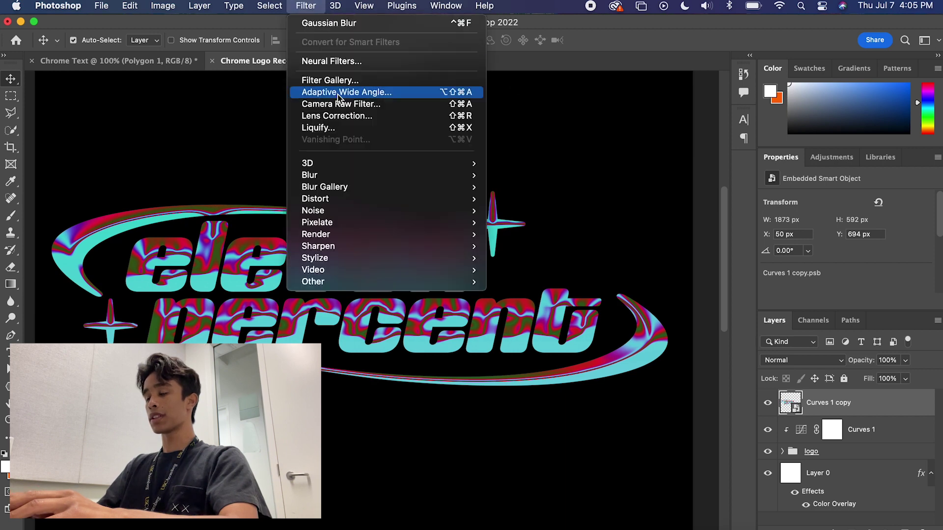
mouse_move(337, 174)
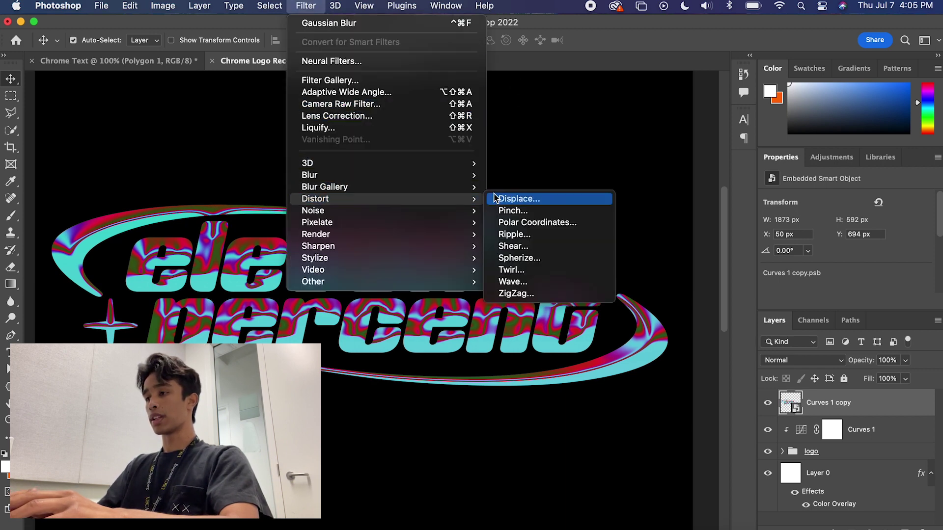
left_click(529, 223)
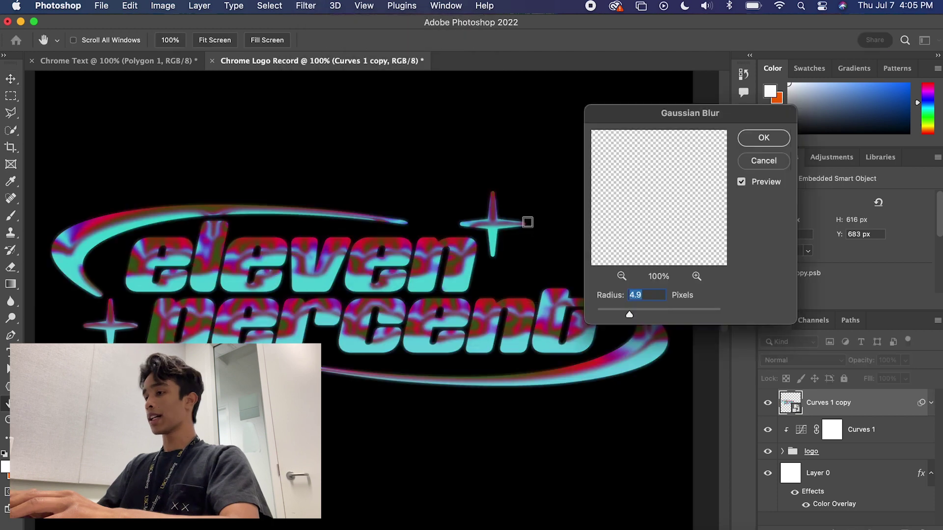
left_click_drag(637, 314, 640, 316)
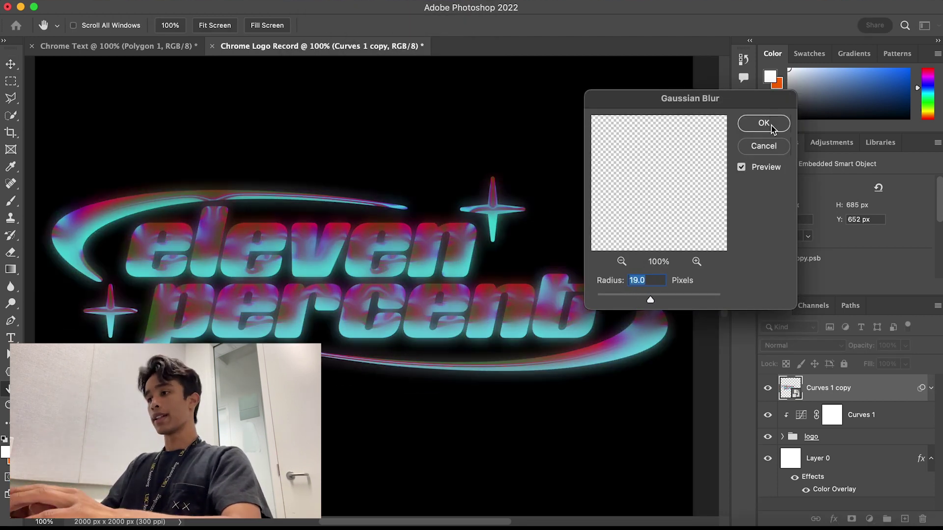
left_click(765, 138)
scroll(494, 199, "right", 5)
scroll(494, 199, "down", 3)
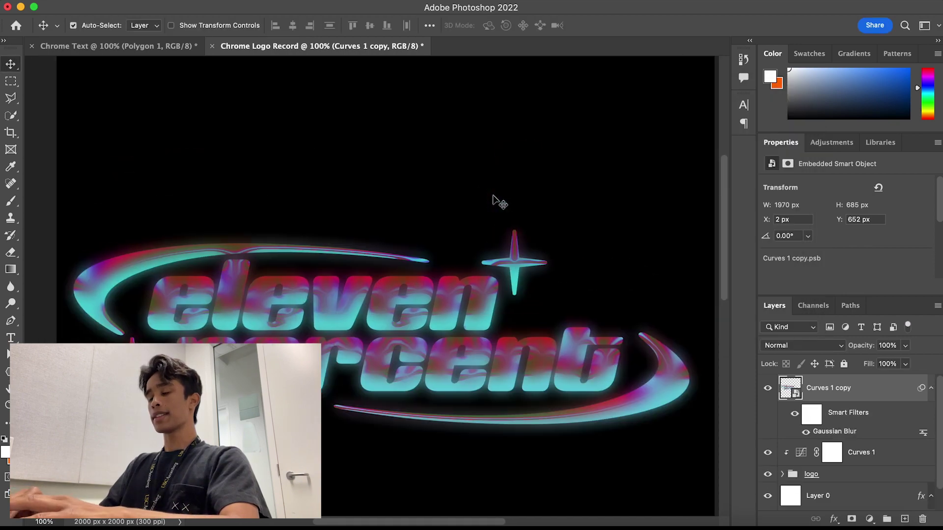
scroll(494, 198, "up", 3)
scroll(494, 199, "left", 6)
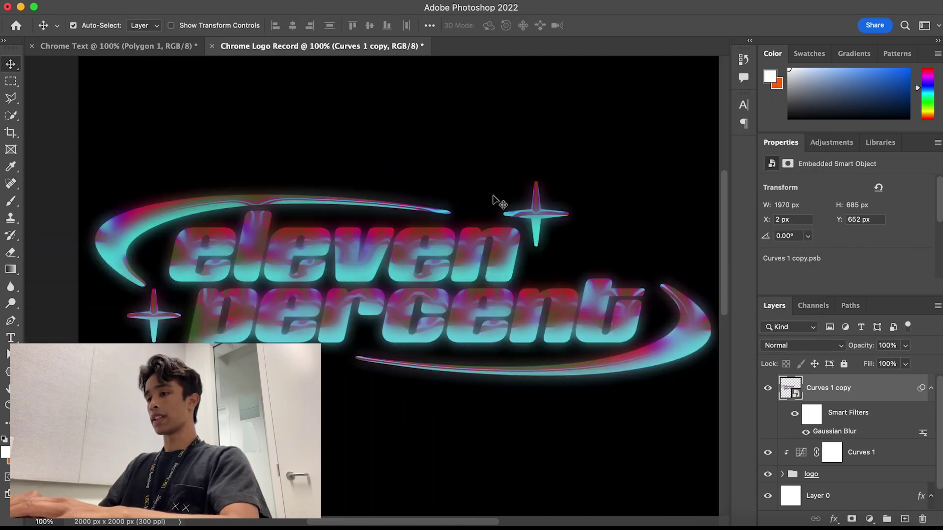
Step: Set the blend mode of the blurred Curves 1 copy layer to Lighten and check the glow around the logo
left_click(811, 346)
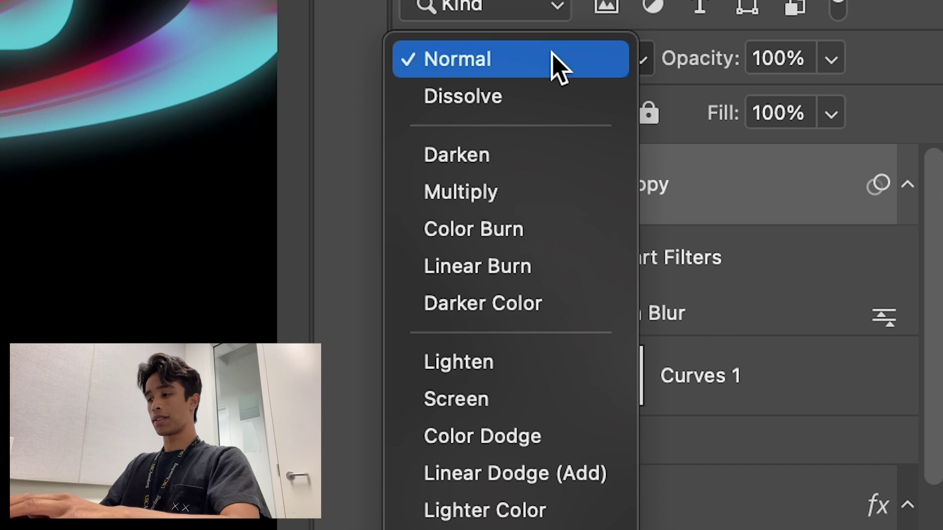
left_click(511, 362)
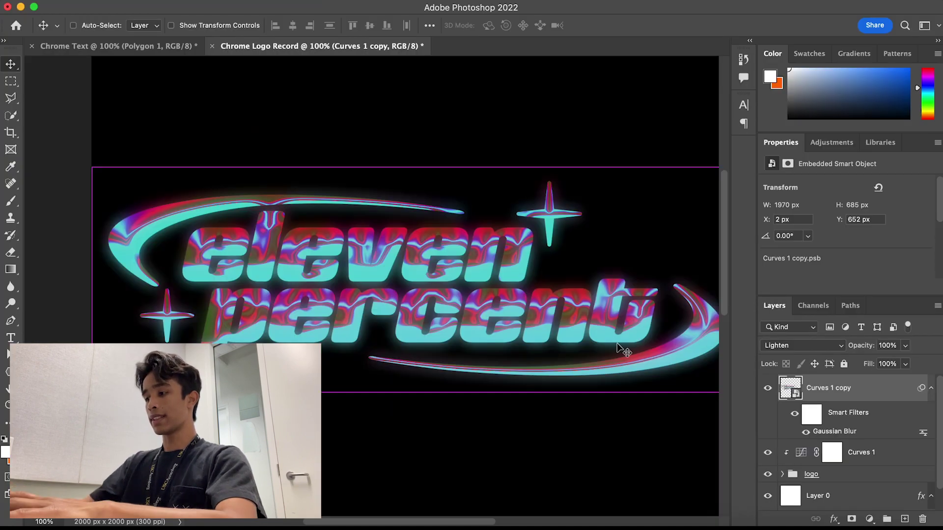
key("super+minus")
key("super+minus")
key("super+plus")
key("super+plus")
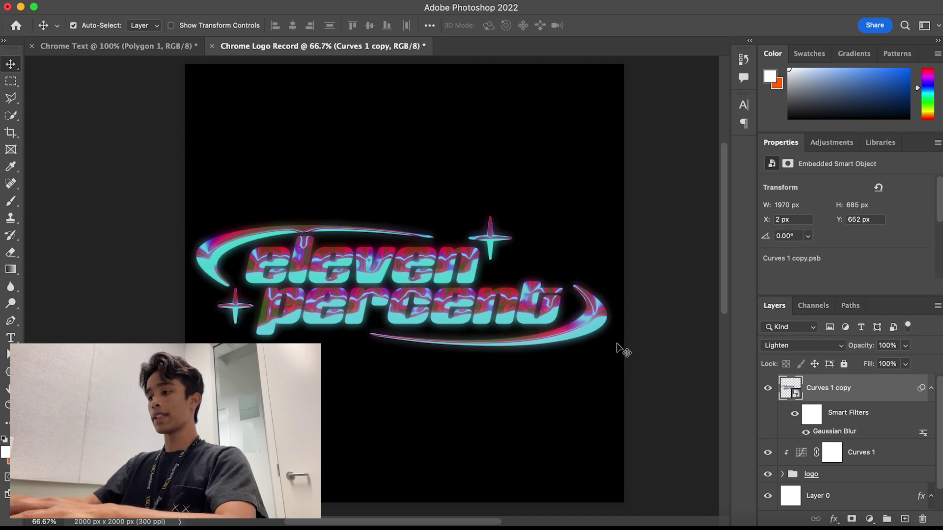
key("super+minus")
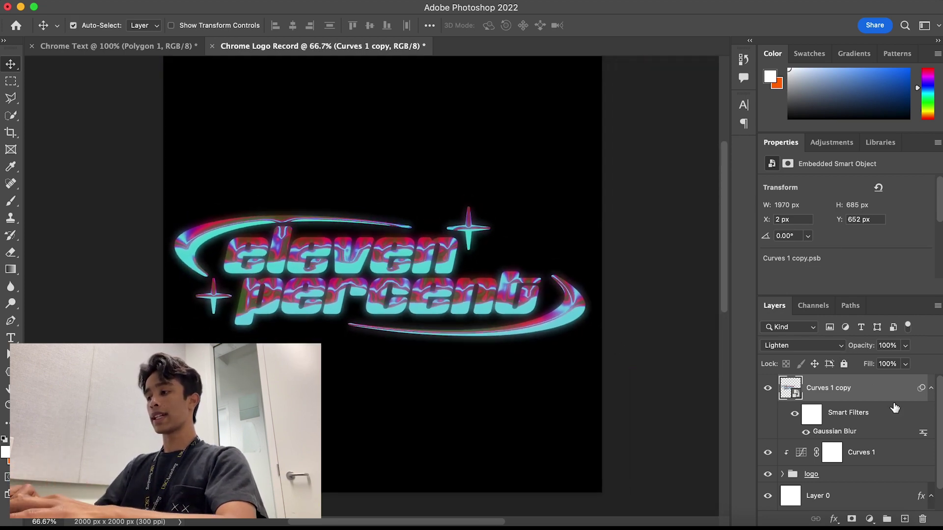
Step: Add an Exposure adjustment clipped to the Curves 1 copy layer and raise its exposure to +0.73
left_click(870, 519)
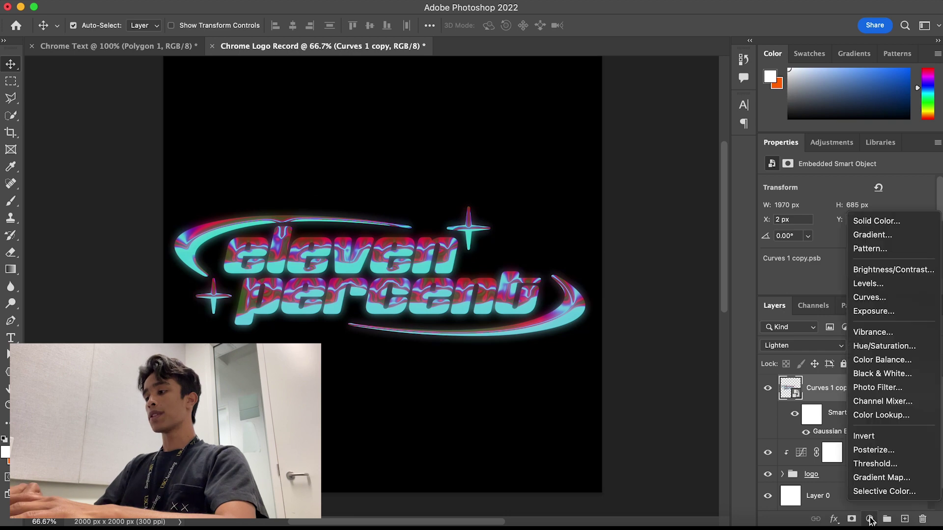
left_click(883, 311)
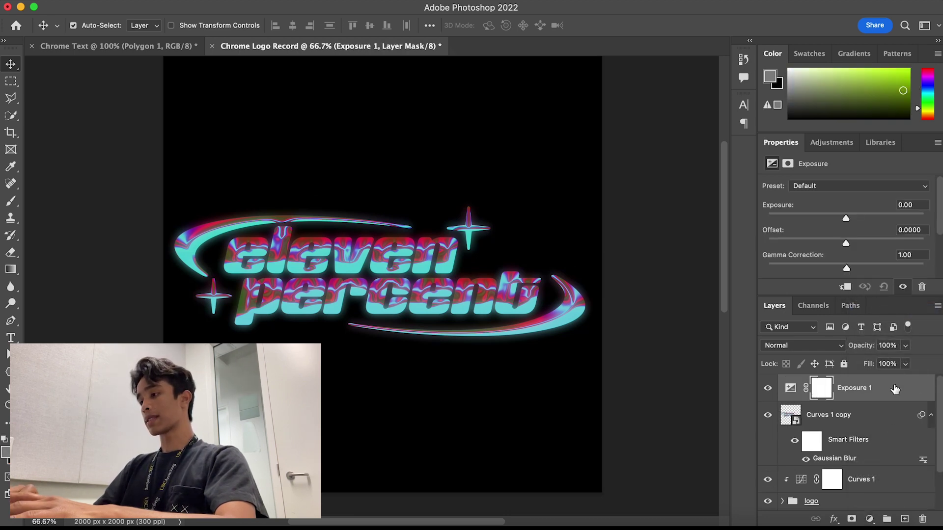
right_click(894, 389)
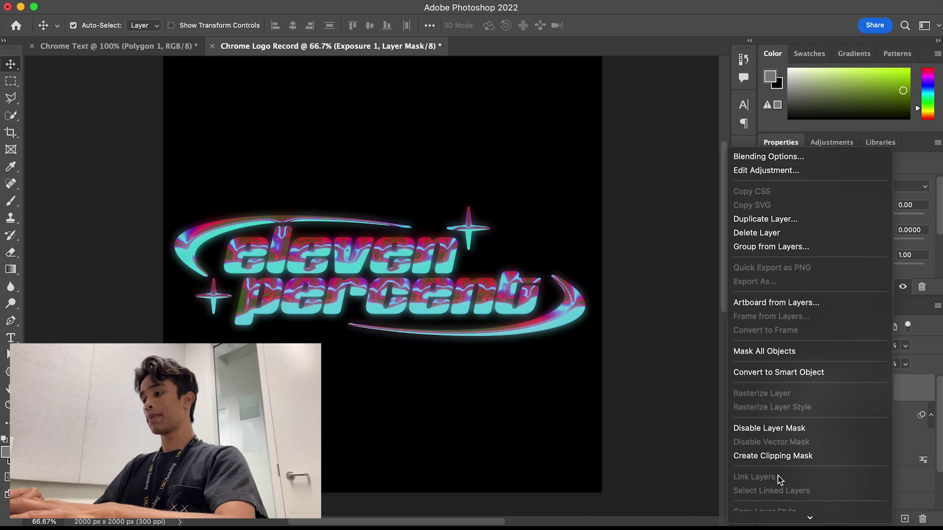
left_click(770, 457)
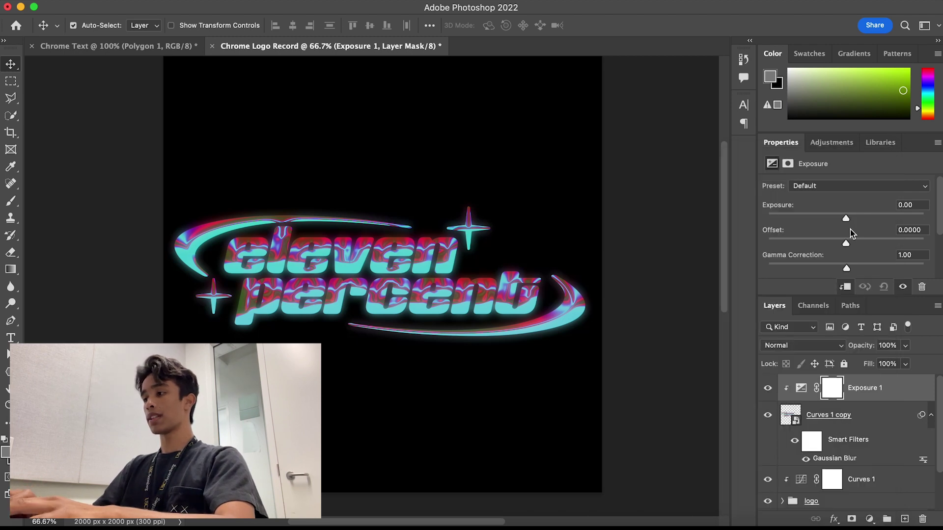
left_click_drag(845, 217, 856, 218)
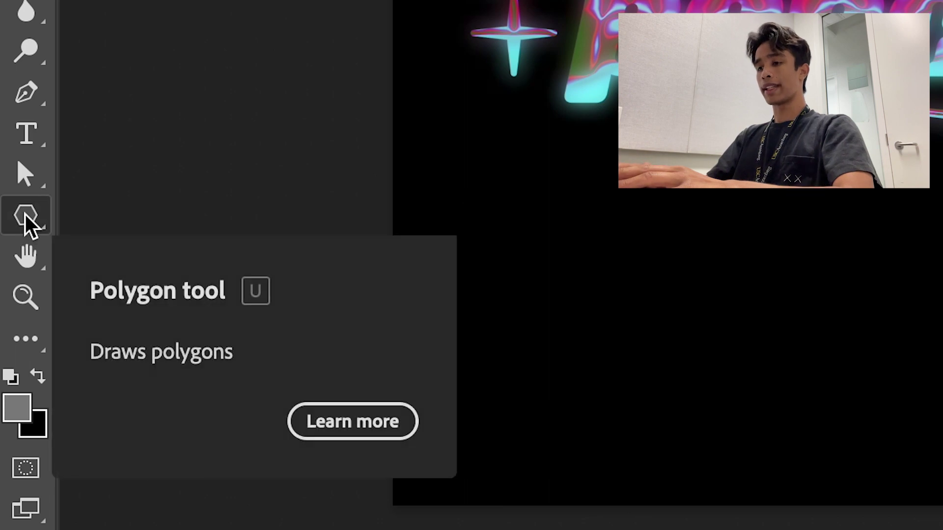
Step: Choose the Polygon tool and set it to 4 sides with a 1 px corner radius
right_click(36, 219)
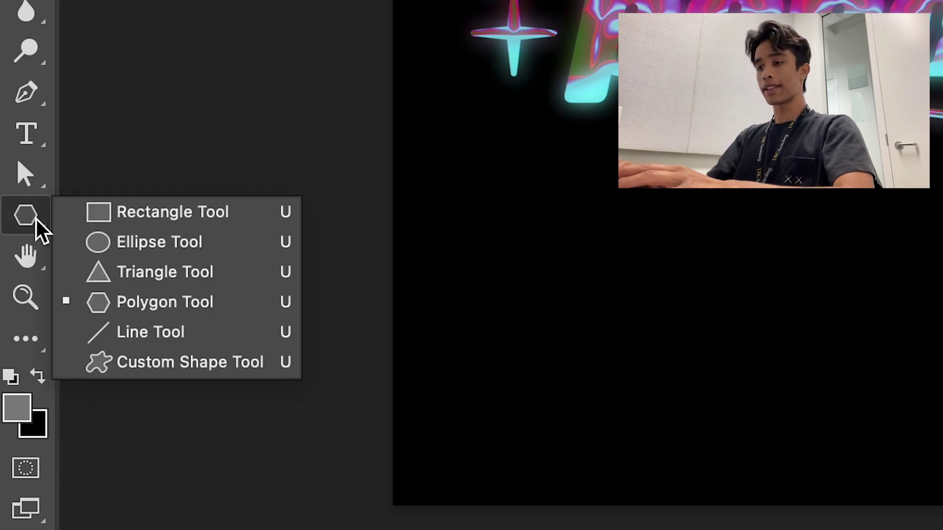
left_click(137, 297)
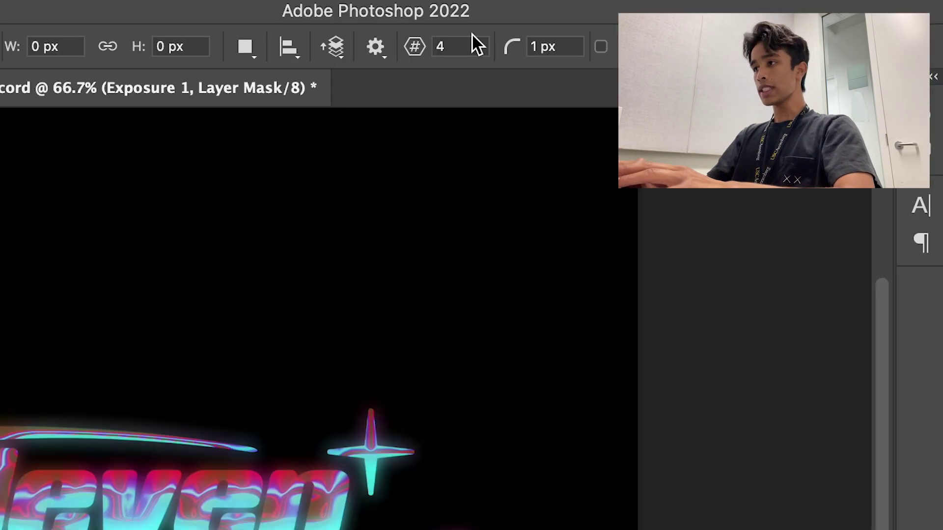
left_click(444, 46)
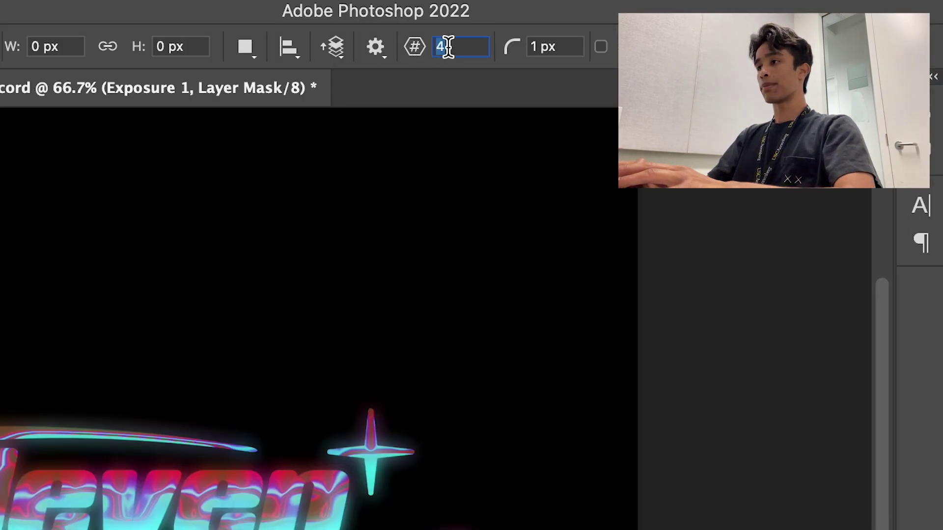
type("4")
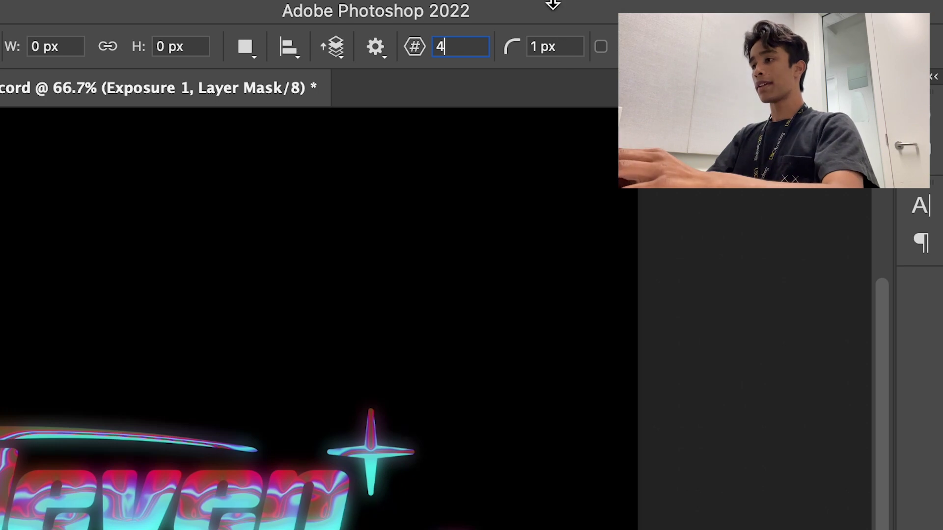
left_click(547, 46)
type("0")
key("Return")
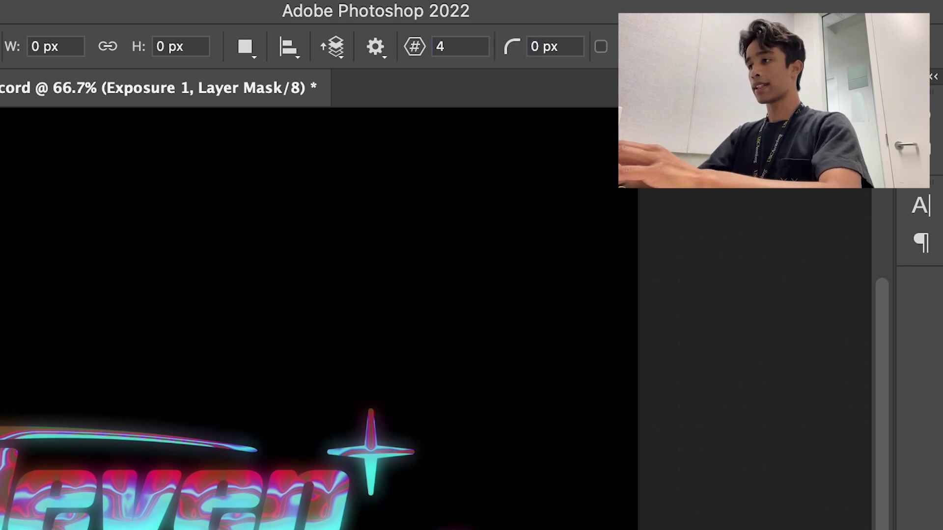
left_click(549, 47)
type("1")
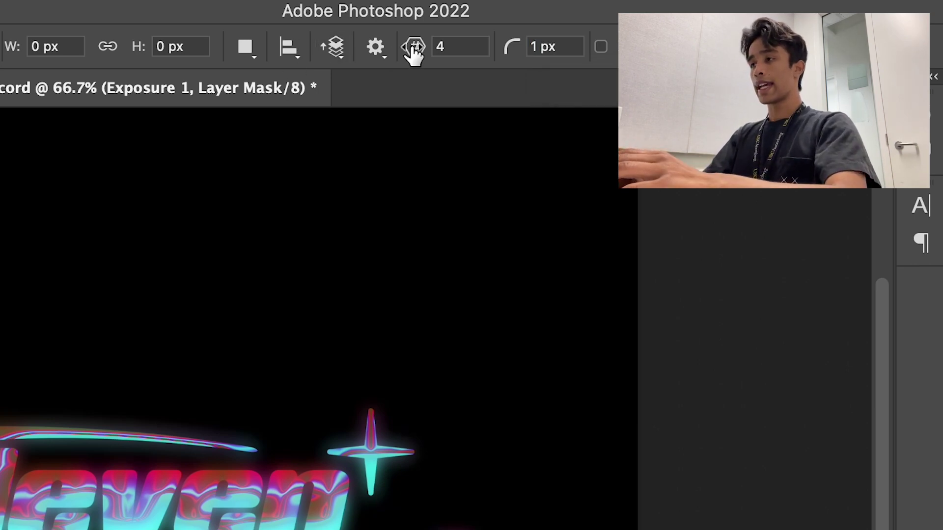
Step: Set the polygon's star ratio to 3% and dismiss the Create Polygon dialog
left_click(380, 48)
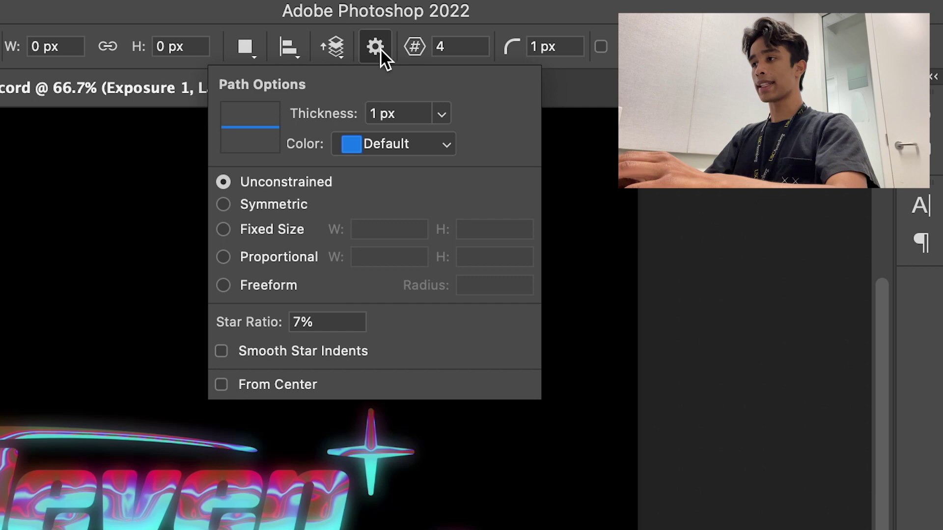
left_click(320, 318)
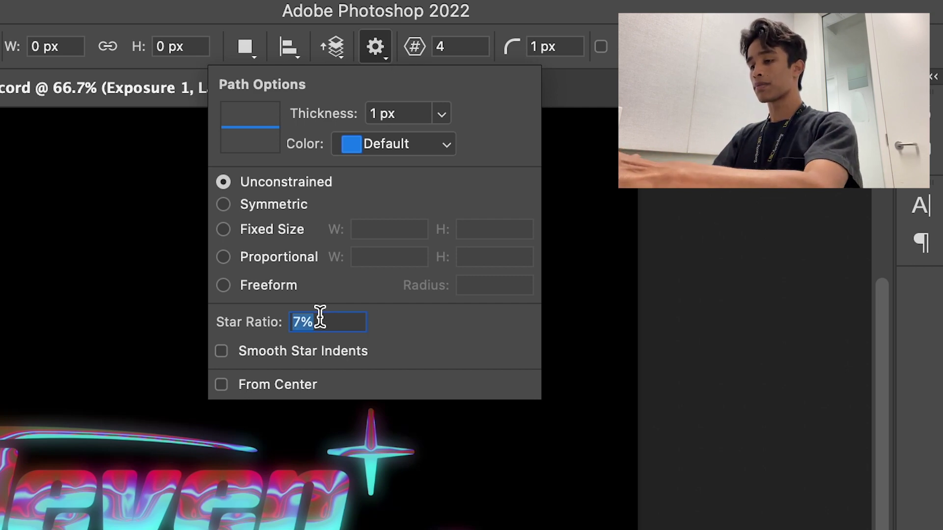
type("3")
left_click(581, 294)
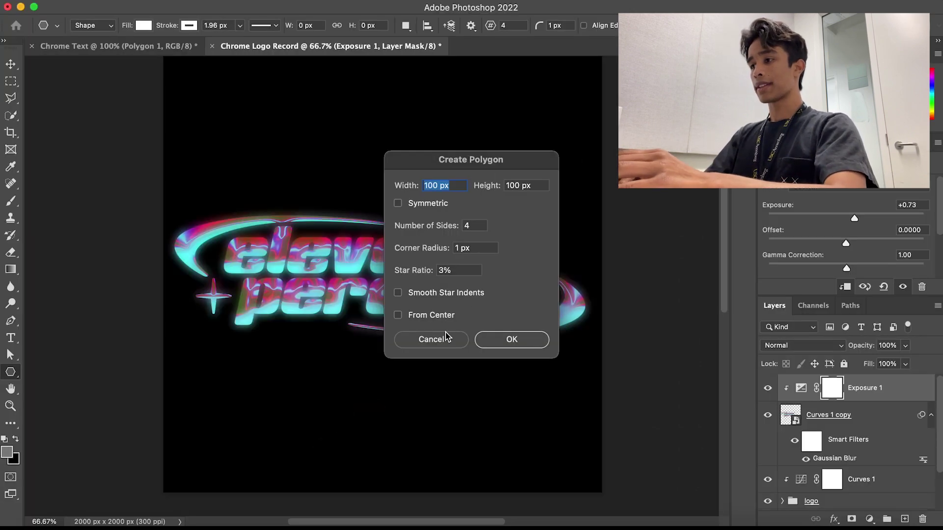
left_click(444, 338)
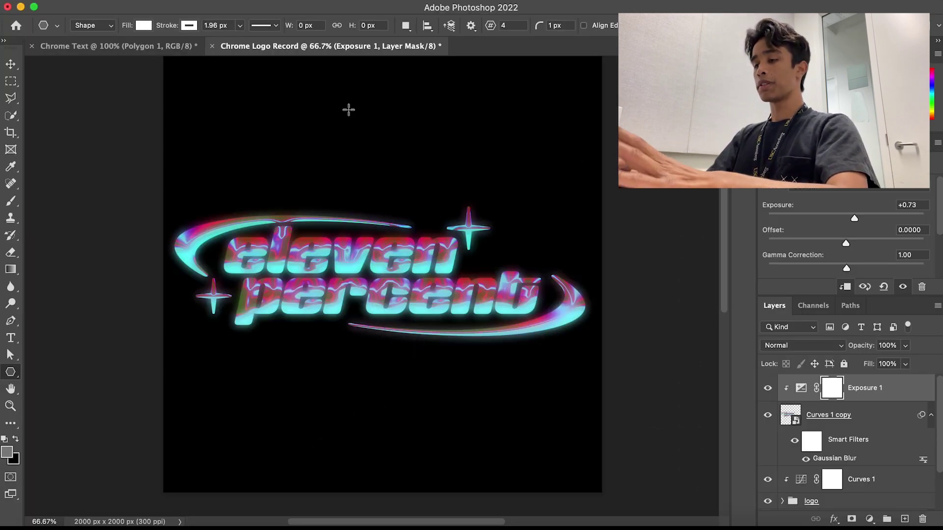
Step: Draw a white four-pointed star about 200 px wide and high on the black area above the logo
left_click_drag(349, 110, 449, 200)
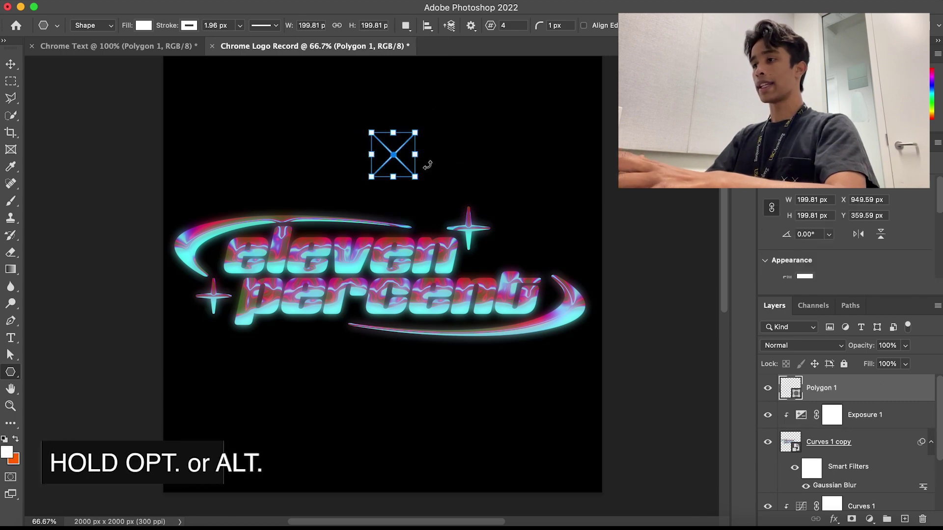
key("super+equal")
key("super+equal")
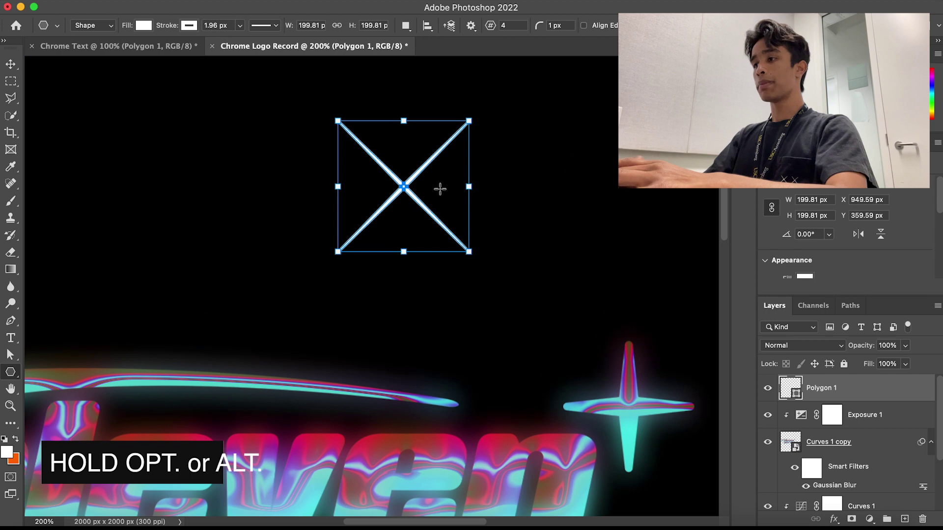
scroll(440, 188, "up", 2)
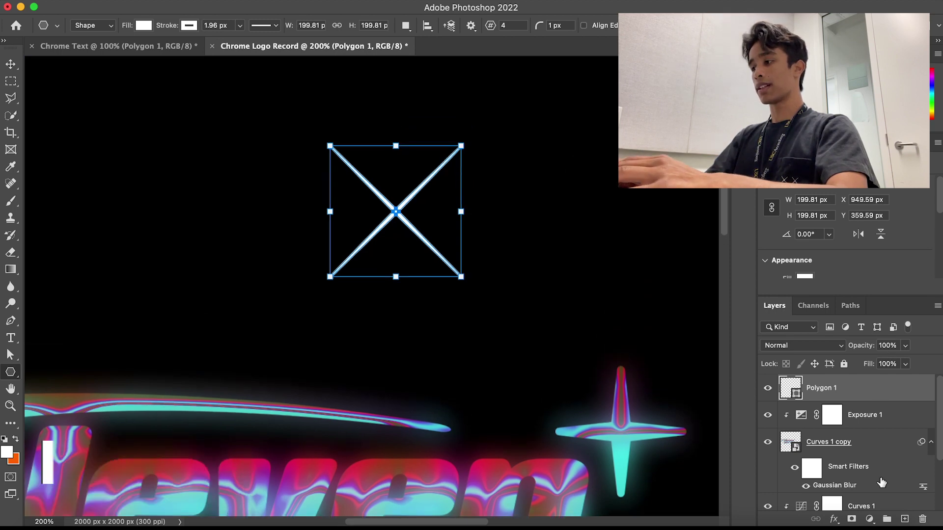
Step: Rasterize the white star's shape layer and apply a Gaussian Blur with a radius of 6.0 pixels
left_click(10, 64)
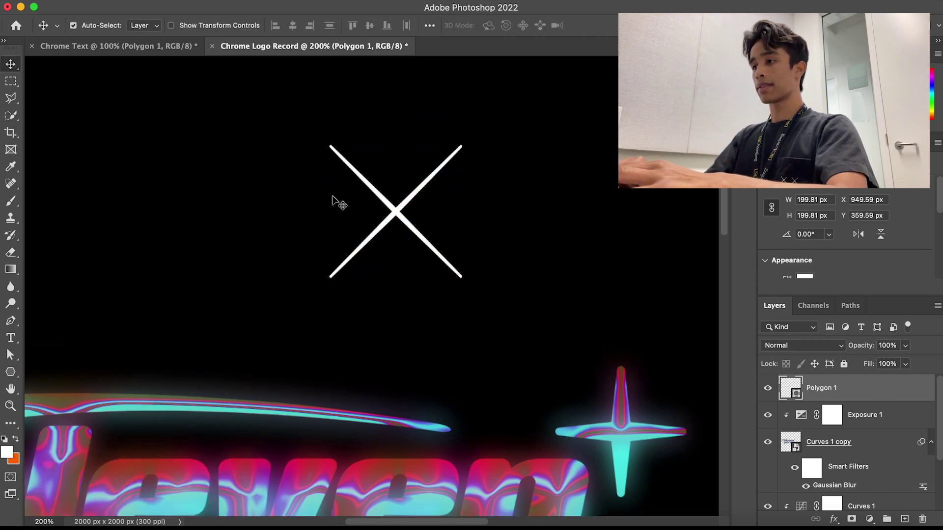
scroll(337, 200, "up", 3)
scroll(437, 260, "down", 2)
scroll(437, 260, "up", 2)
key("super+minus")
key("super+minus")
key("super+minus")
key("super+plus")
key("super+plus")
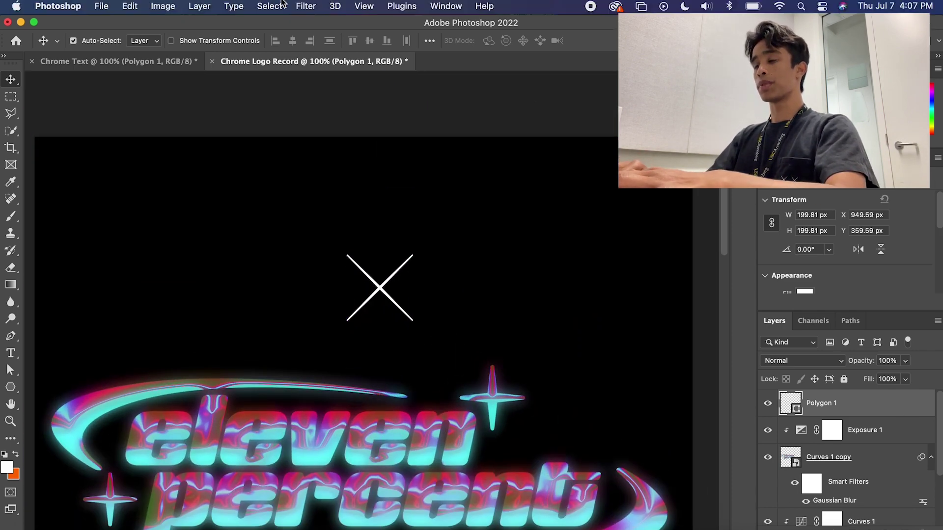
left_click(303, 6)
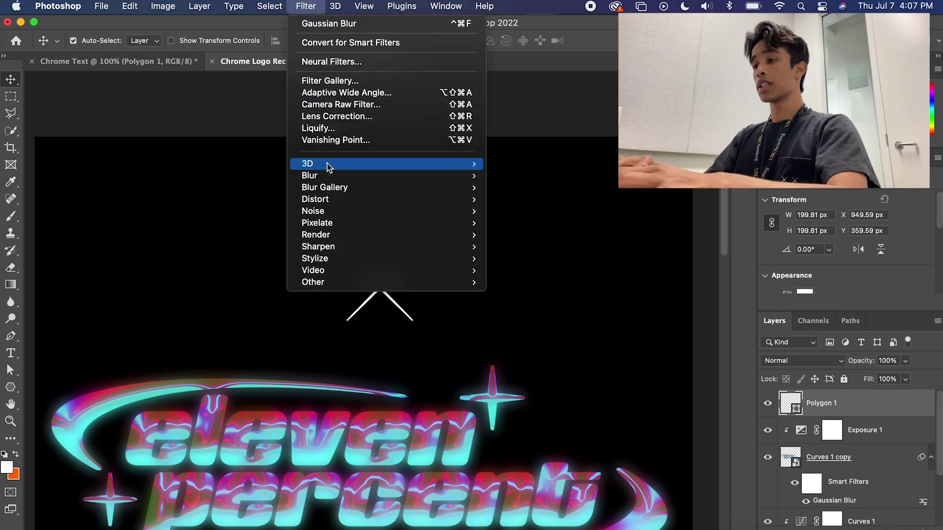
mouse_move(328, 175)
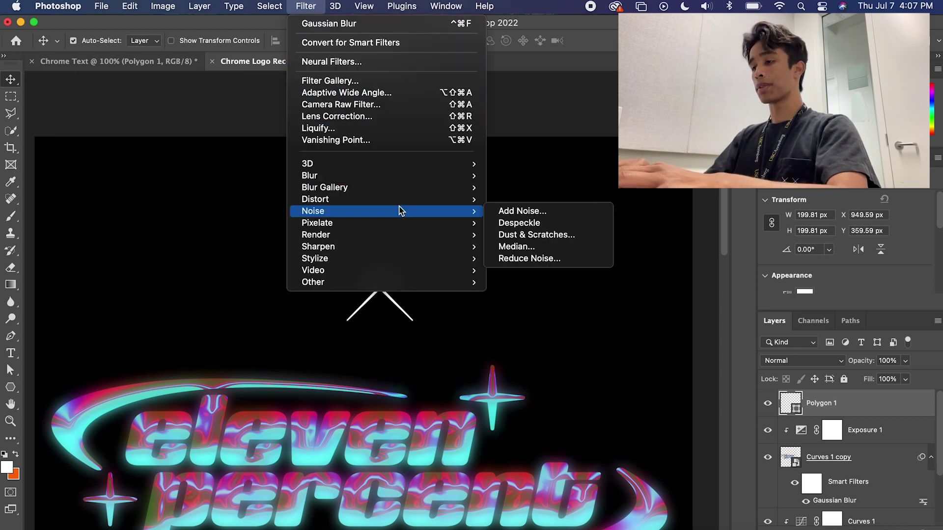
mouse_move(397, 189)
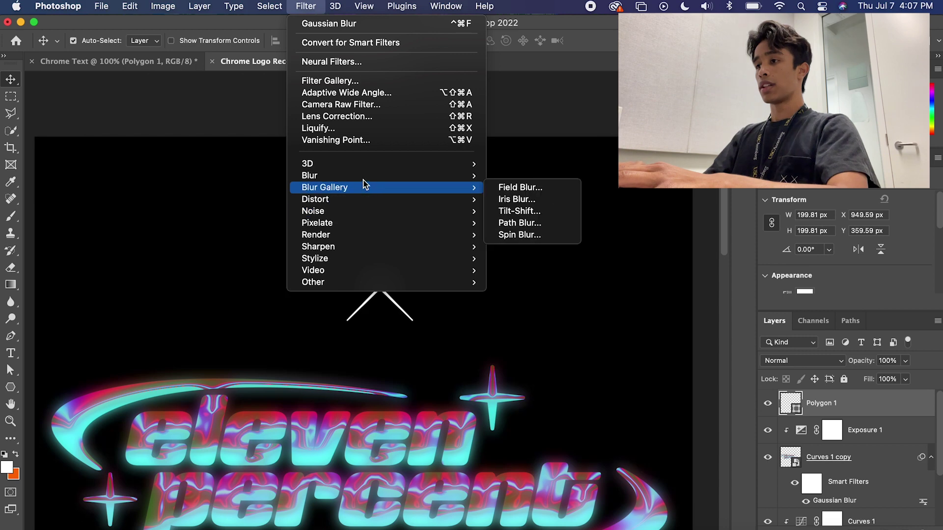
mouse_move(361, 176)
left_click(543, 222)
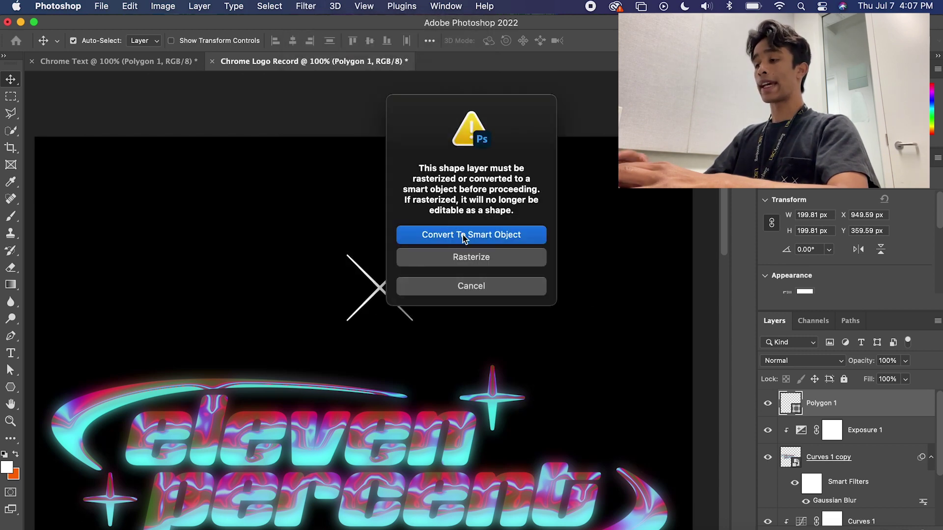
left_click(465, 258)
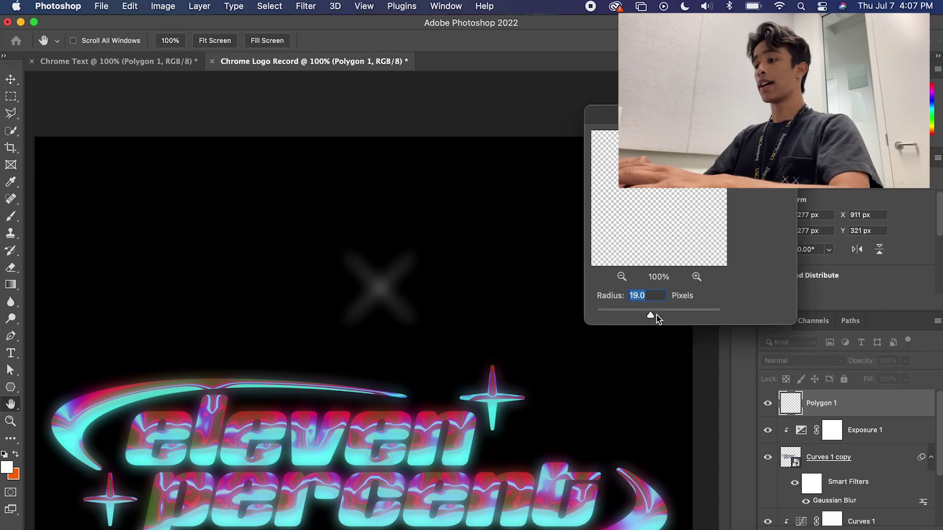
left_click_drag(640, 316, 632, 315)
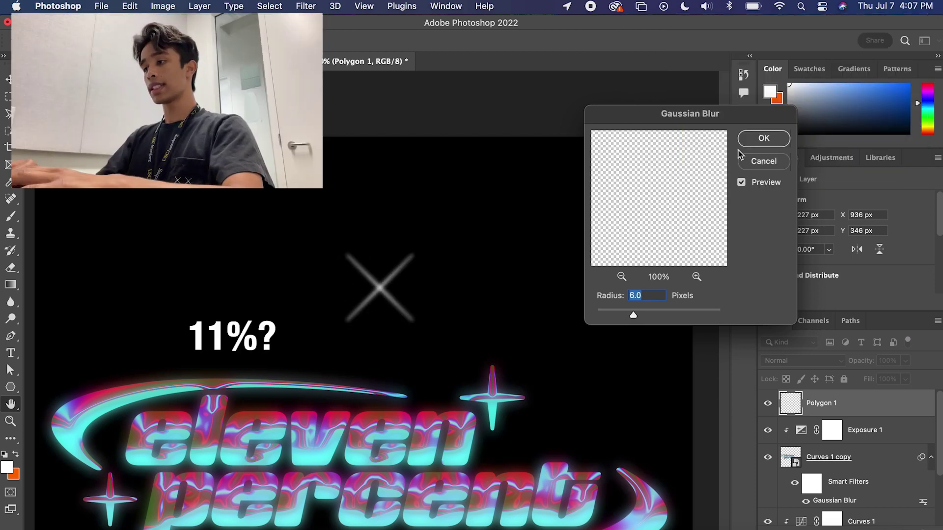
left_click(763, 139)
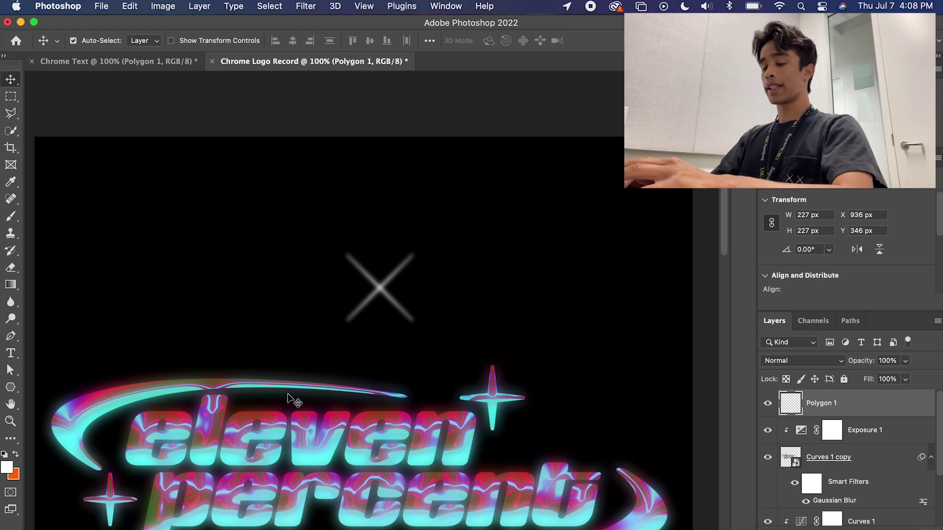
Step: Paint a single white glow at the blurred star's centre using a soft 121 px brush with 0% hardness
left_click(11, 216)
left_click(92, 43)
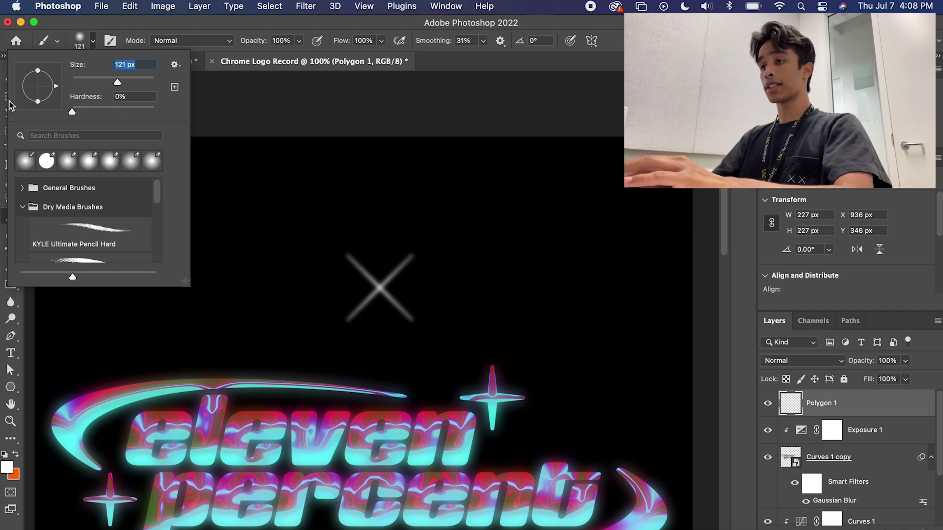
left_click_drag(75, 112, 65, 116)
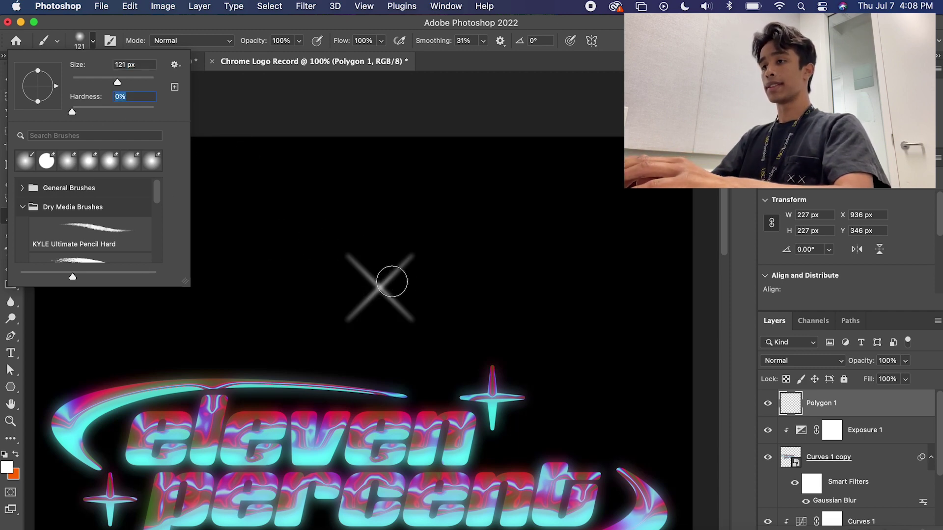
left_click(379, 288)
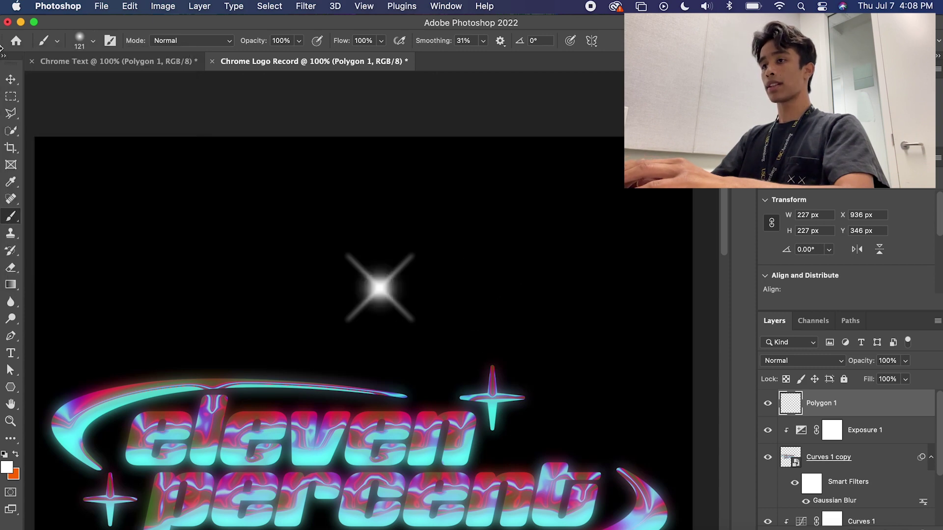
left_click(11, 76)
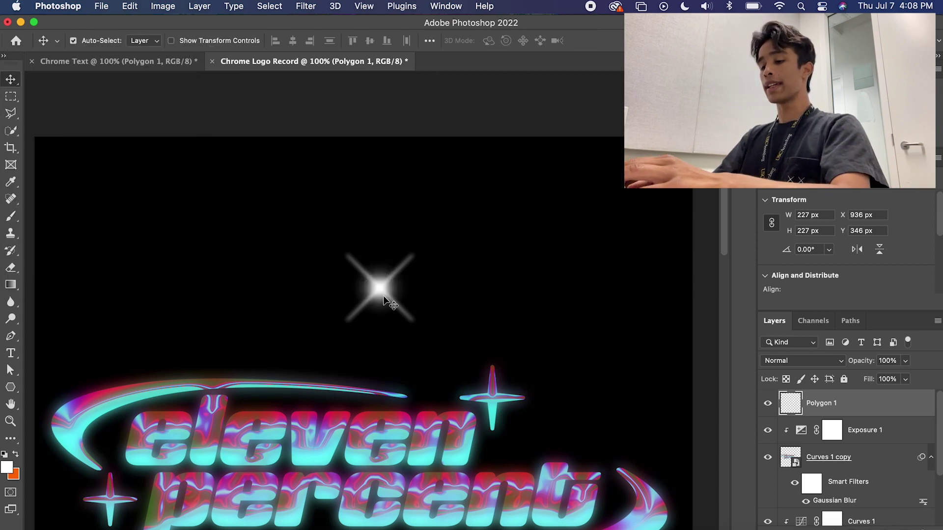
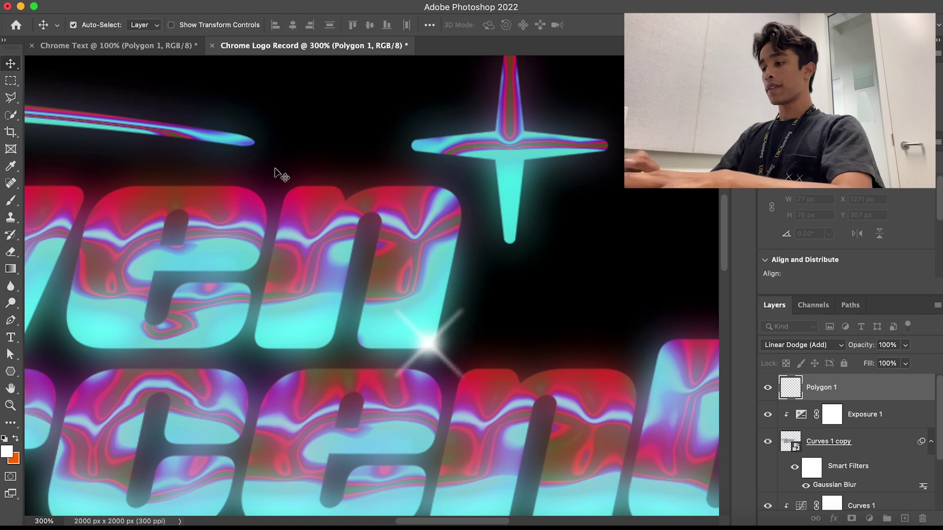
Step: Duplicate the small sparkle from the "n" of "eleven" onto the upper edge of the "t" in "percent"
key("super+minus")
key("super+minus")
scroll(407, 316, "left", 2)
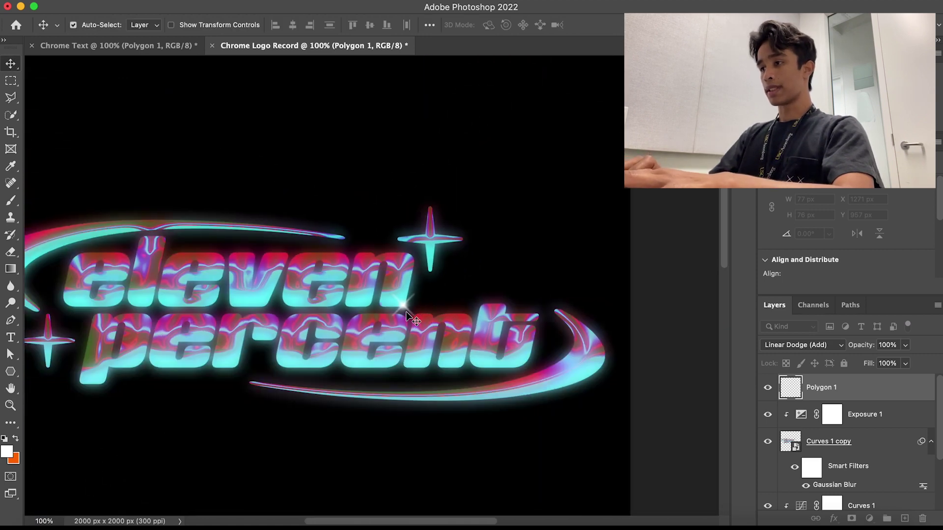
left_click_drag(407, 305, 487, 319)
left_click_drag(486, 319, 485, 318)
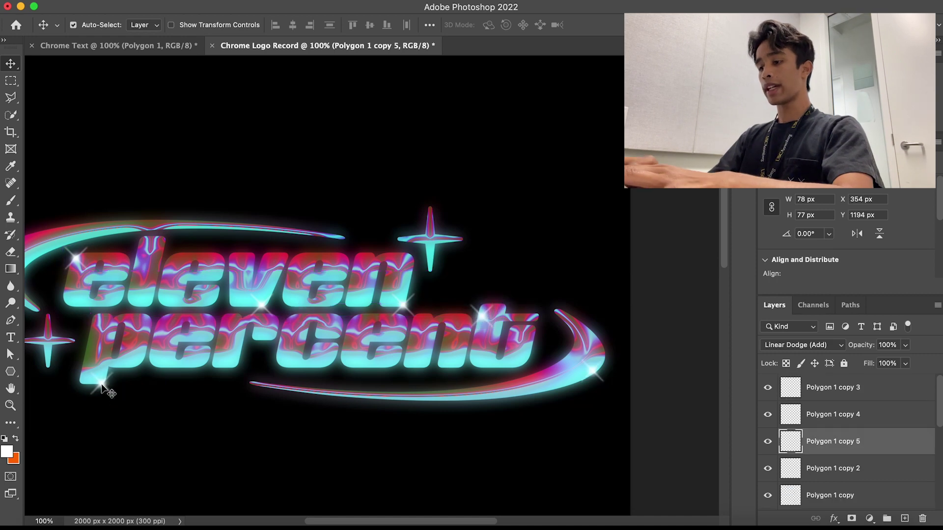
Step: Enlarge the sparkle at the foot of the "p" in "percent" to about 137 by 135 px
key("super+t")
mouse_move(102, 370)
left_mouse_down()
mouse_move(101, 350)
mouse_move(101, 381)
left_mouse_up()
key("Return")
scroll(219, 369, "left", 5)
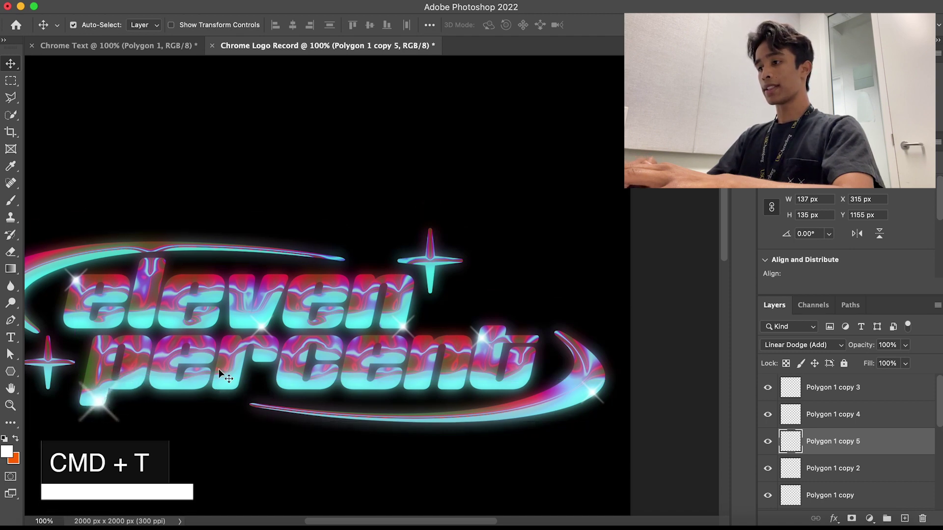
Step: Duplicate the enlarged sparkle onto the four-pointed chrome star beside "eleven" and start a Free Transform on the copy
left_click_drag(219, 368, 556, 260)
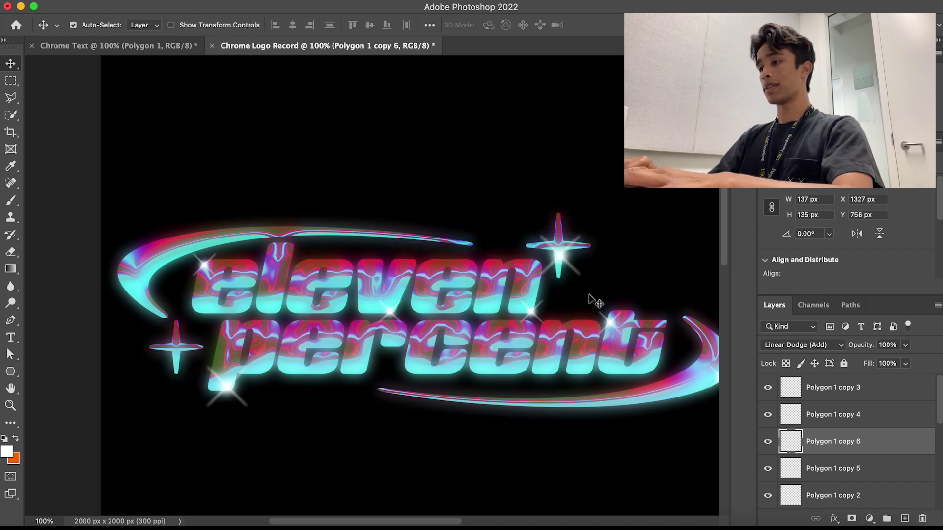
key("super+plus")
key("super+plus")
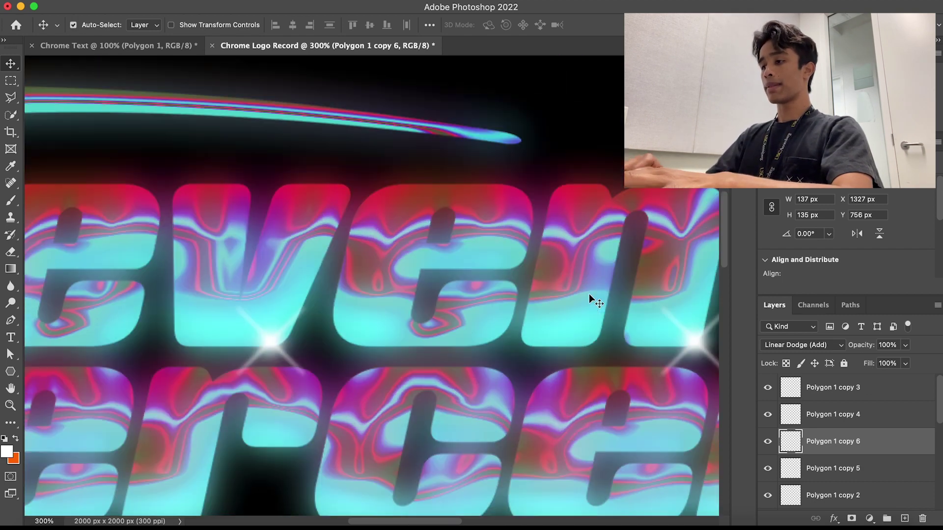
key("super+t")
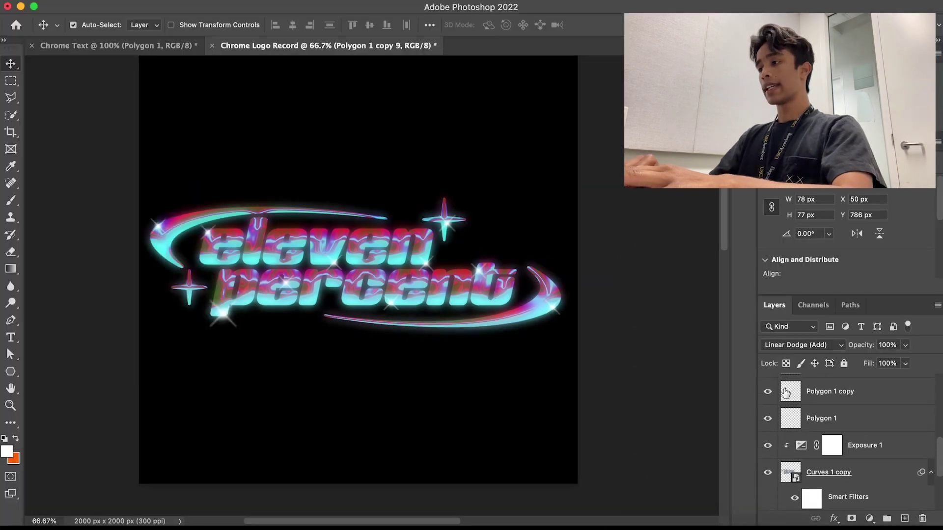
Step: Group the sparkle layers from Polygon 1 copy 4 down to Polygon 1 and name the group stars
scroll(784, 393, "up", 2)
scroll(784, 393, "up", 4)
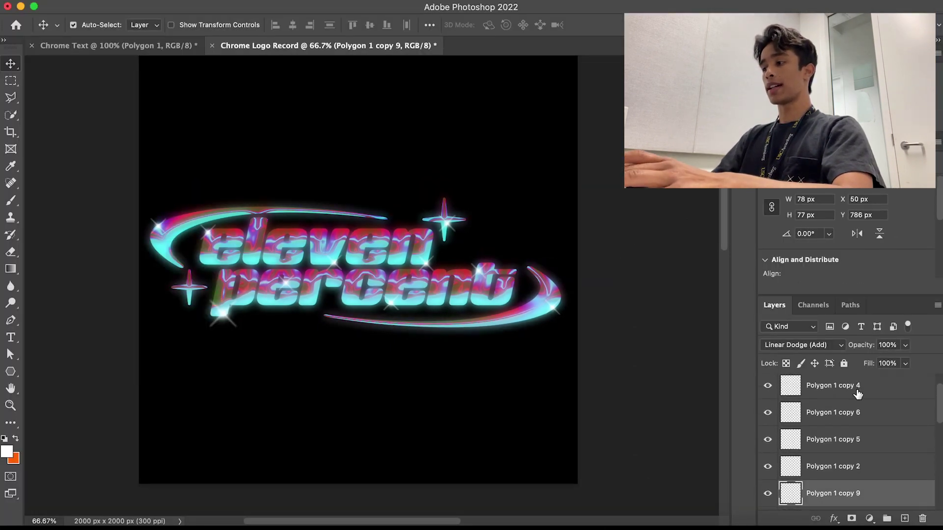
left_click(857, 394)
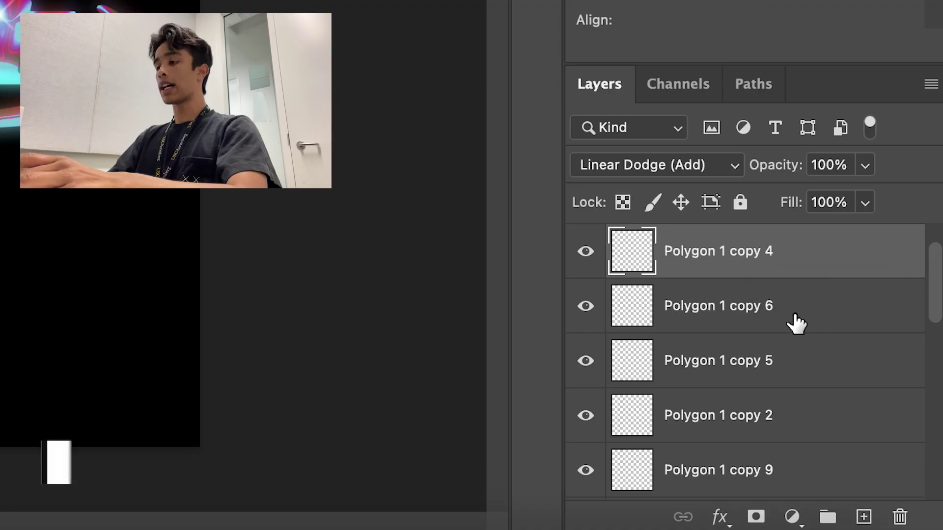
scroll(786, 323, "down", 3)
scroll(776, 324, "down", 2)
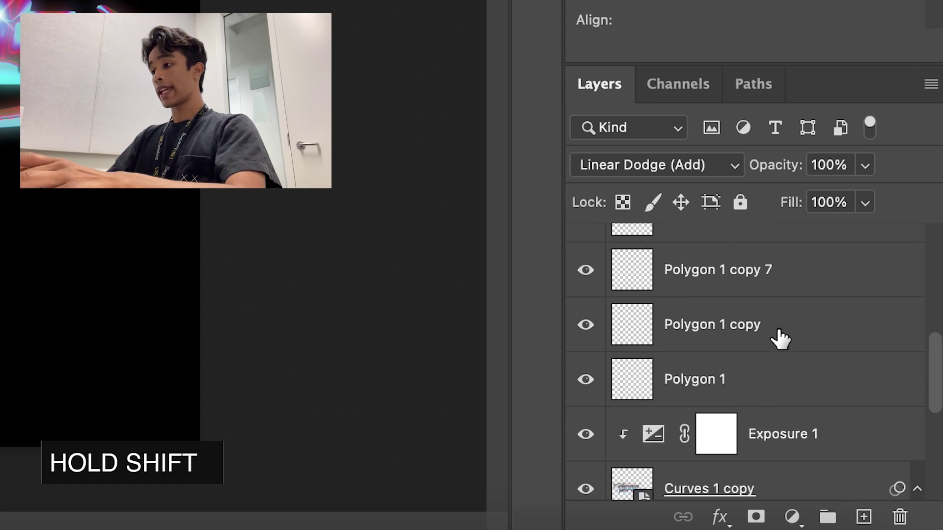
left_click(770, 375, "shift")
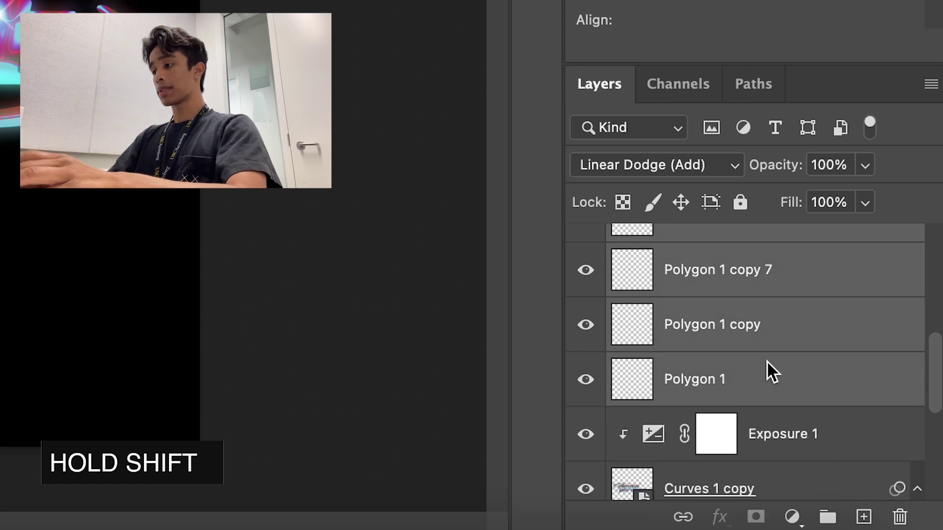
left_click(837, 515)
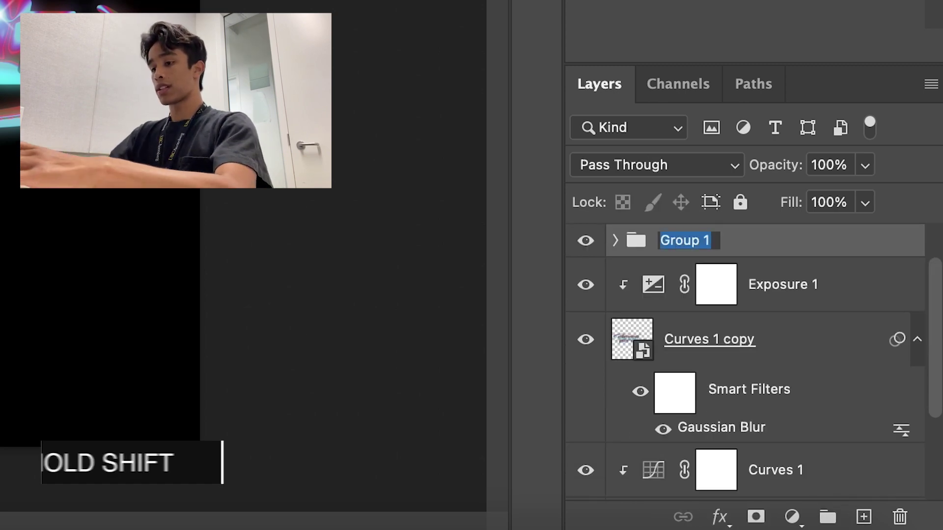
type("stars")
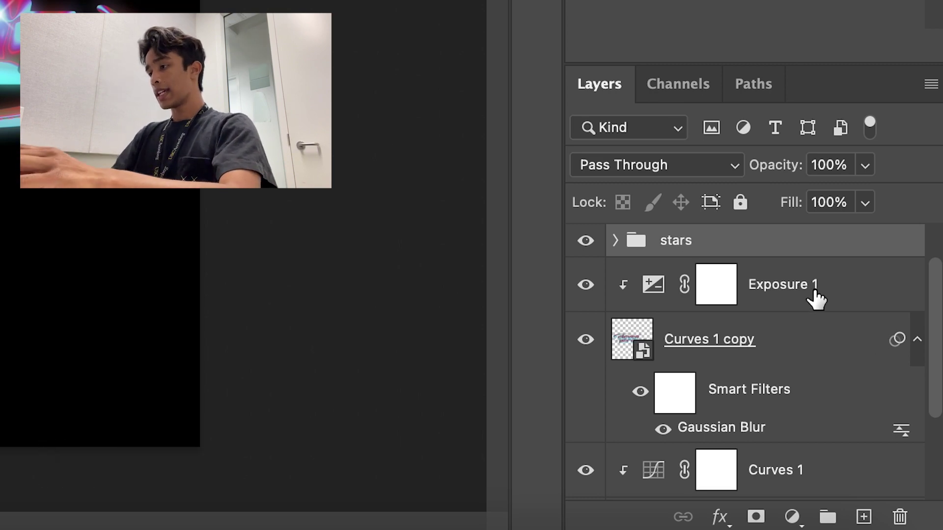
Step: Raise the Exposure 1 adjustment's exposure to +1.57 and check the whole logo
left_click(815, 297)
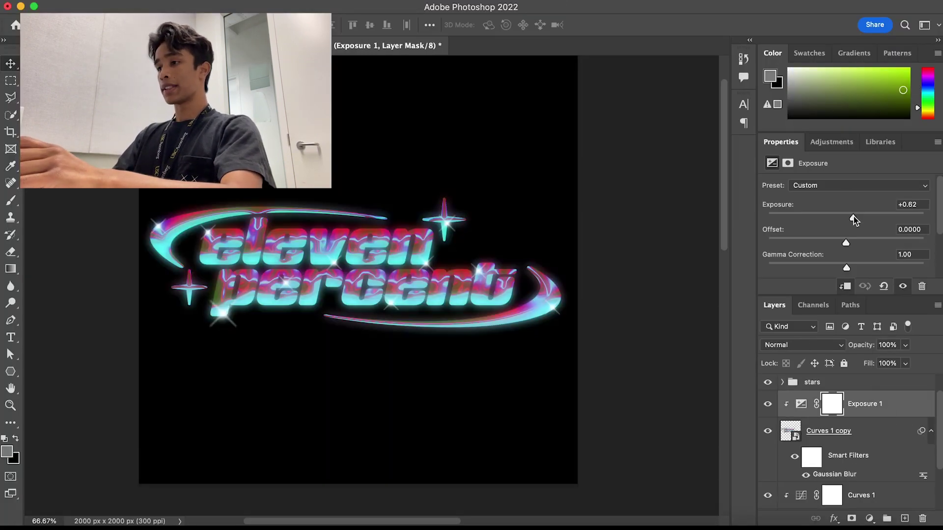
left_click_drag(853, 216, 864, 219)
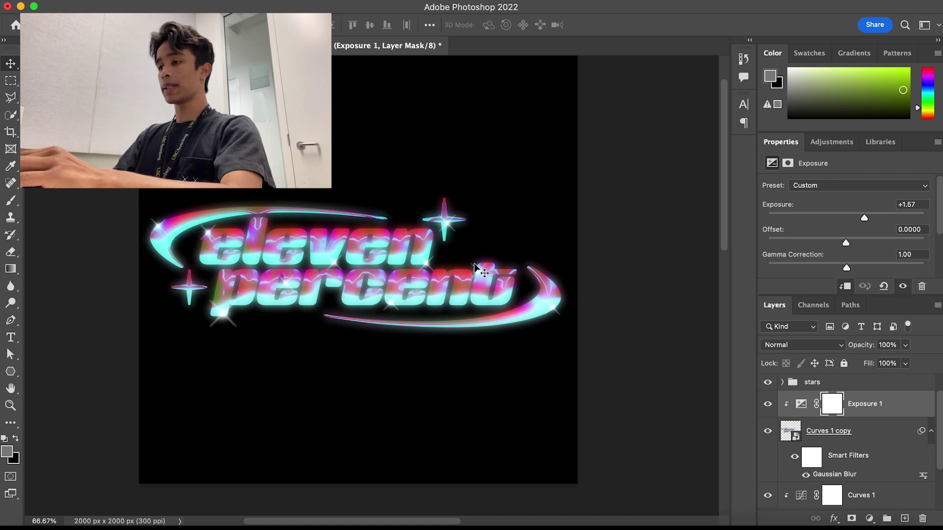
key("super+minus")
key("super+minus")
key("super+equal")
key("super+equal")
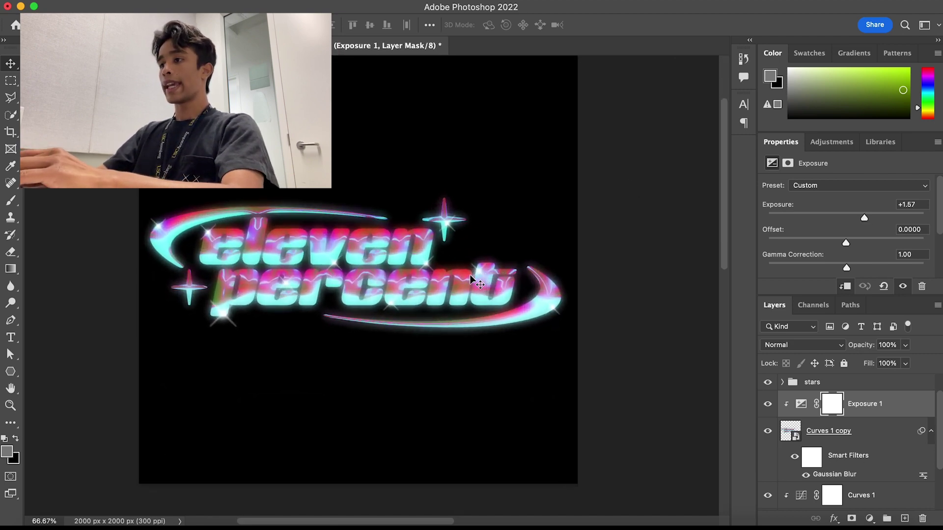